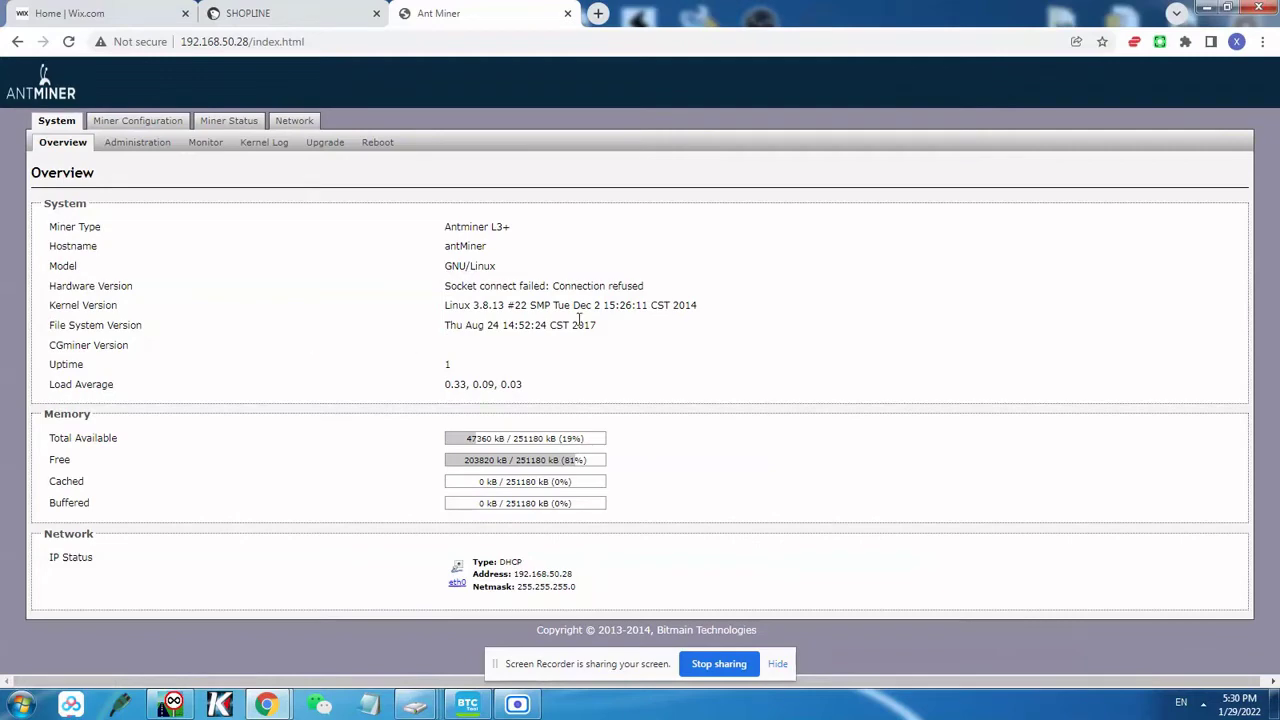
# - Flash the miner with the firmware image Antminer-L3-v1.02-20180114_0-nodevfee.tar, keeping the existing settings, and confirm replacing the running firmware
pyautogui.moveTo(612, 330); pyautogui.dragTo(572, 326)
pyautogui.click(330, 142)
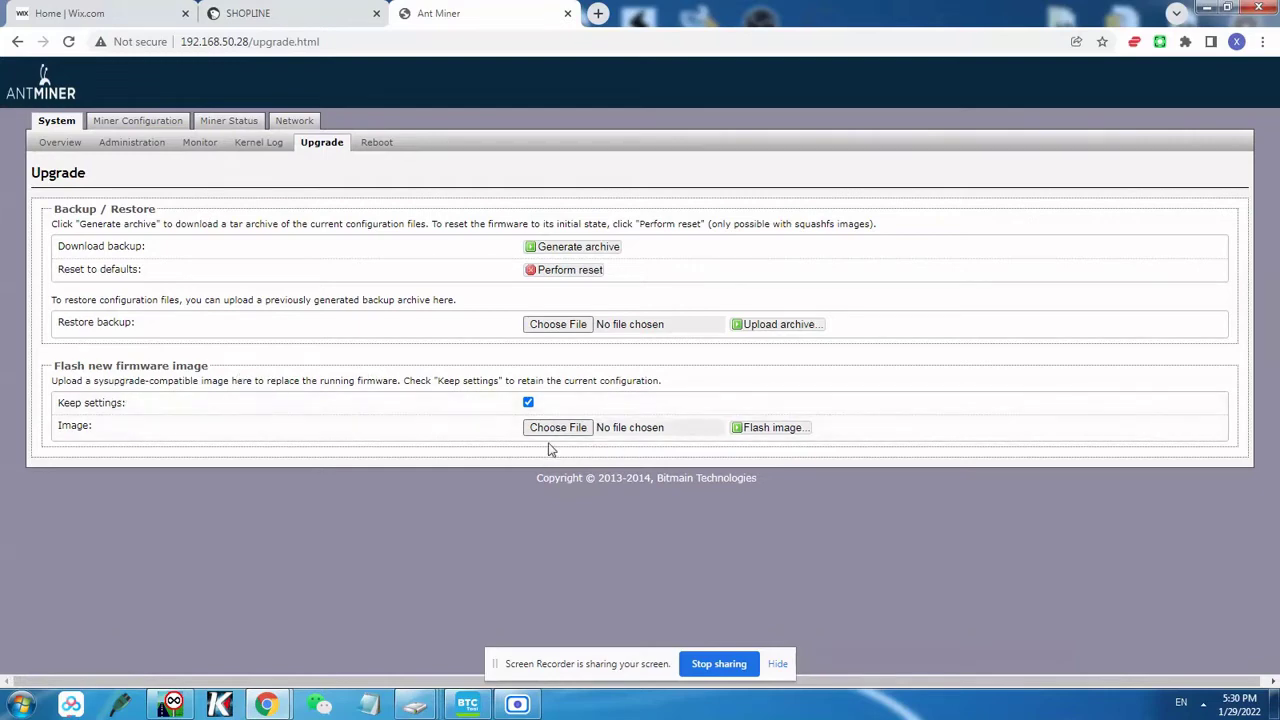
pyautogui.click(548, 430)
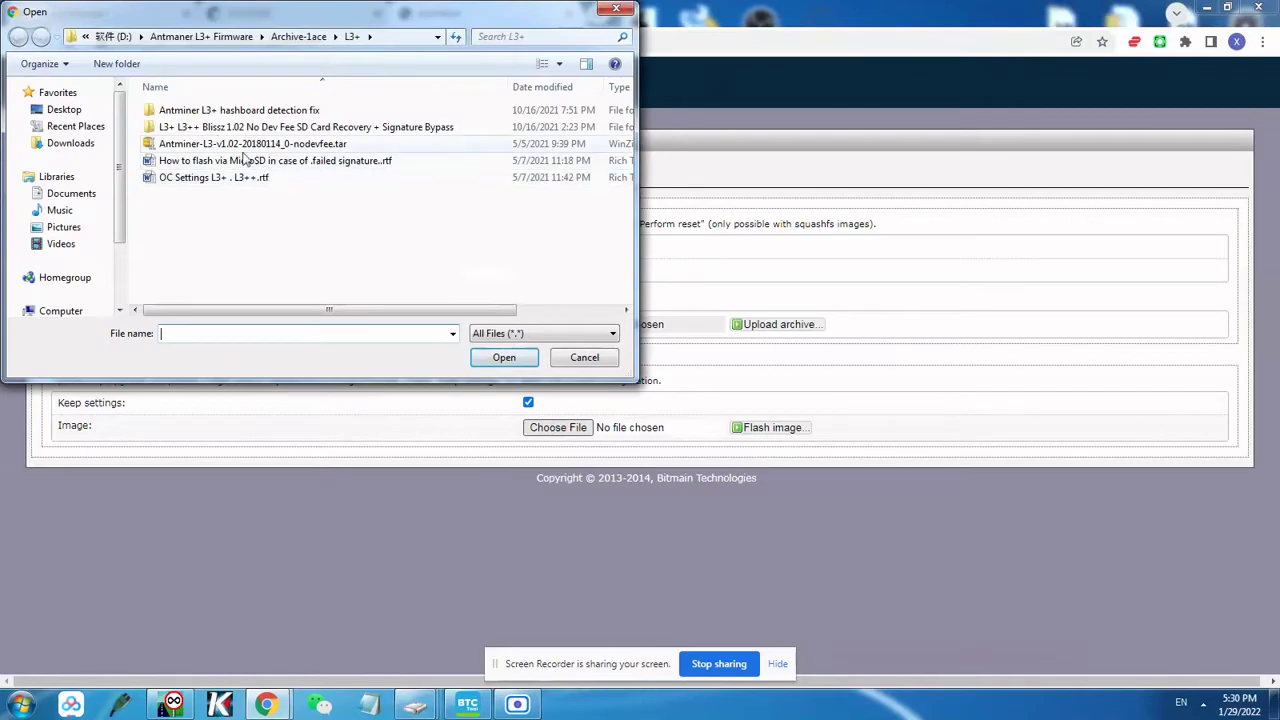
pyautogui.click(213, 147)
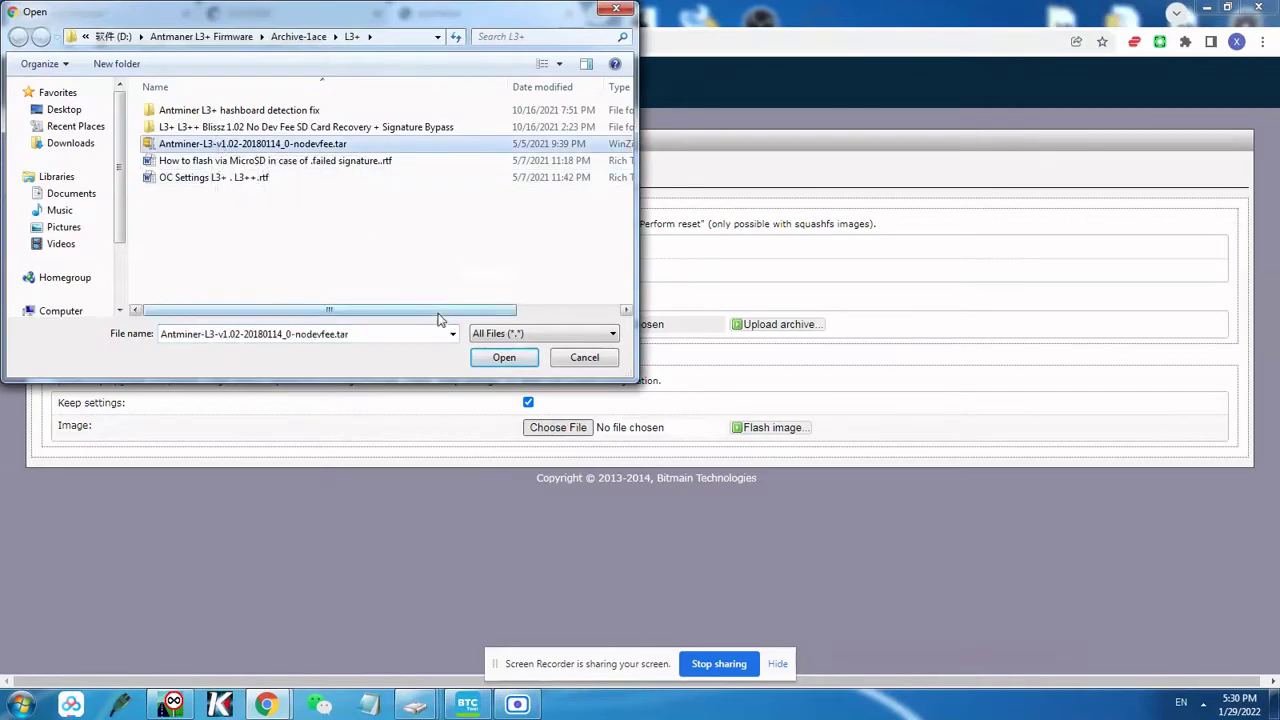
pyautogui.click(478, 362)
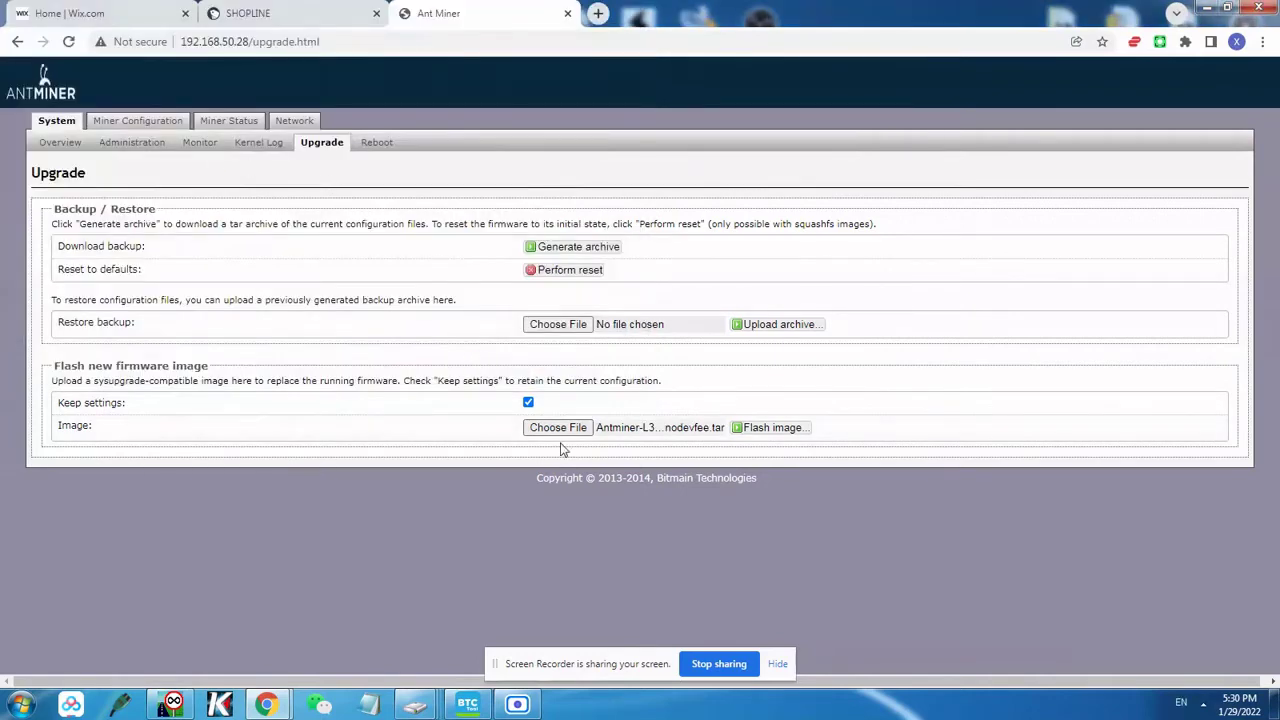
pyautogui.click(760, 430)
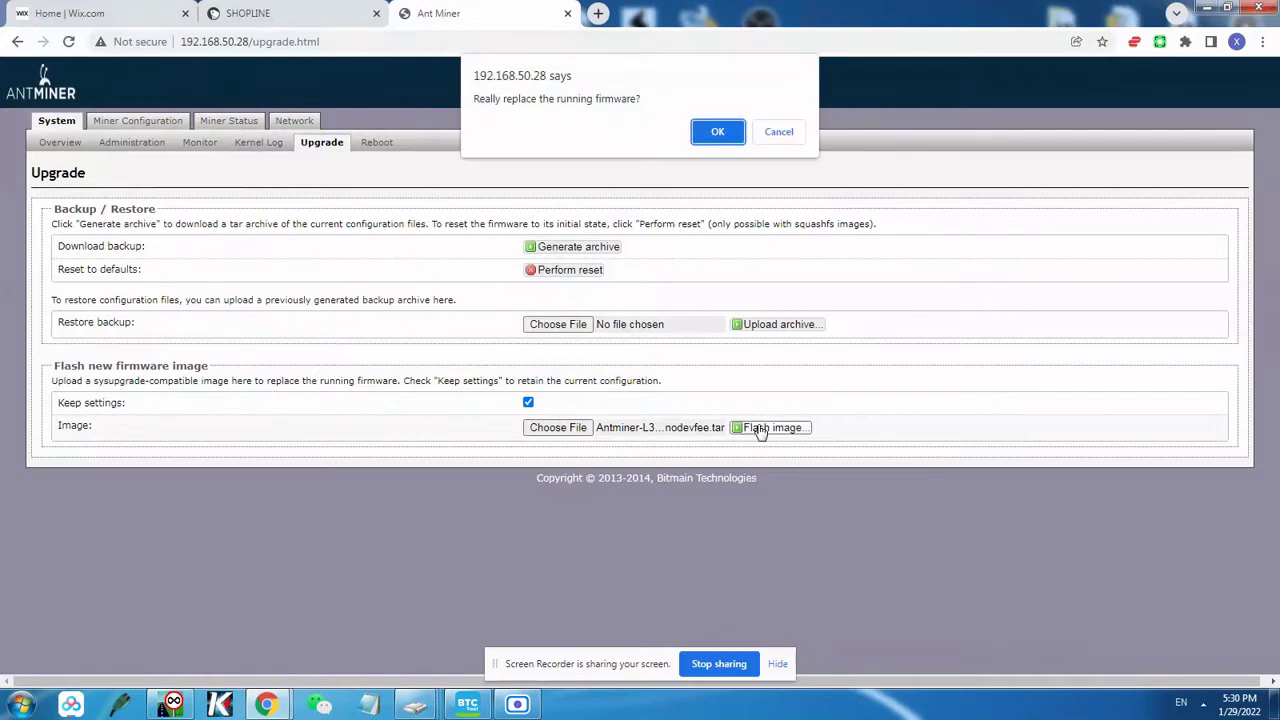
pyautogui.click(722, 131)
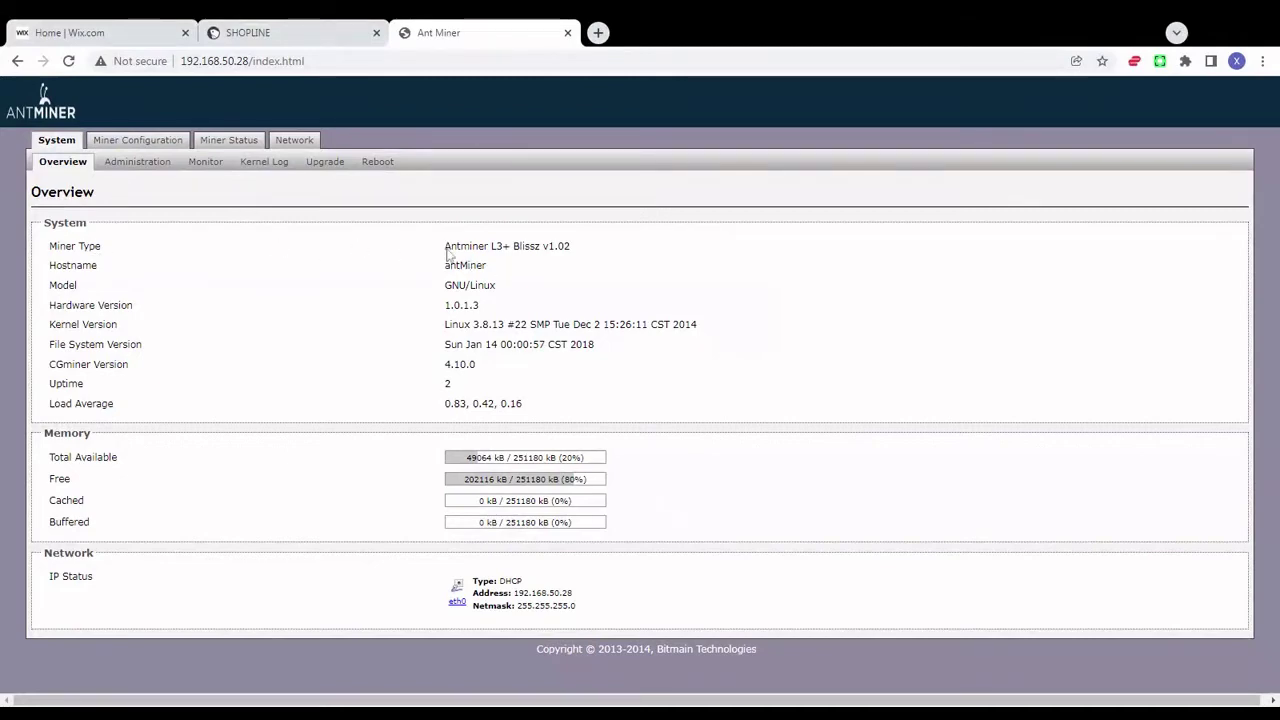
# - Check the miner type on the system overview and review the global and per-chain options in the advanced miner configuration
pyautogui.moveTo(445, 245); pyautogui.dragTo(503, 246)
pyautogui.click(513, 246)
pyautogui.click(125, 144)
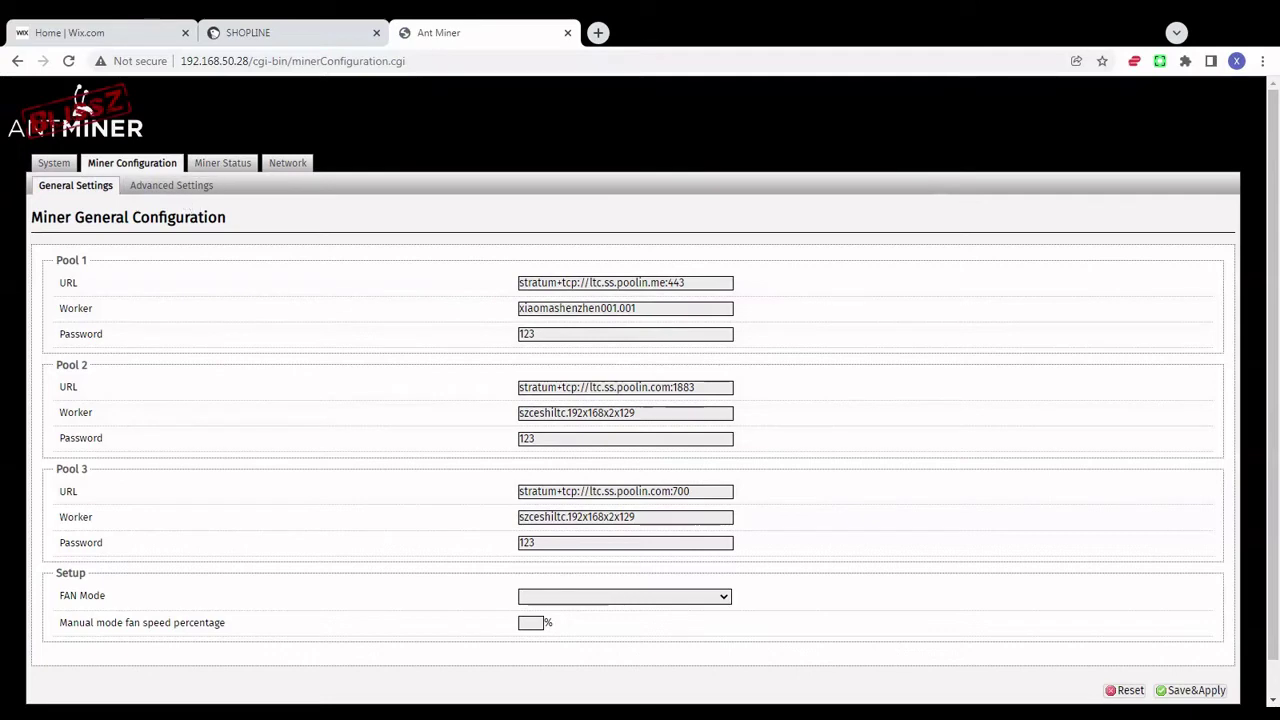
pyautogui.click(172, 198)
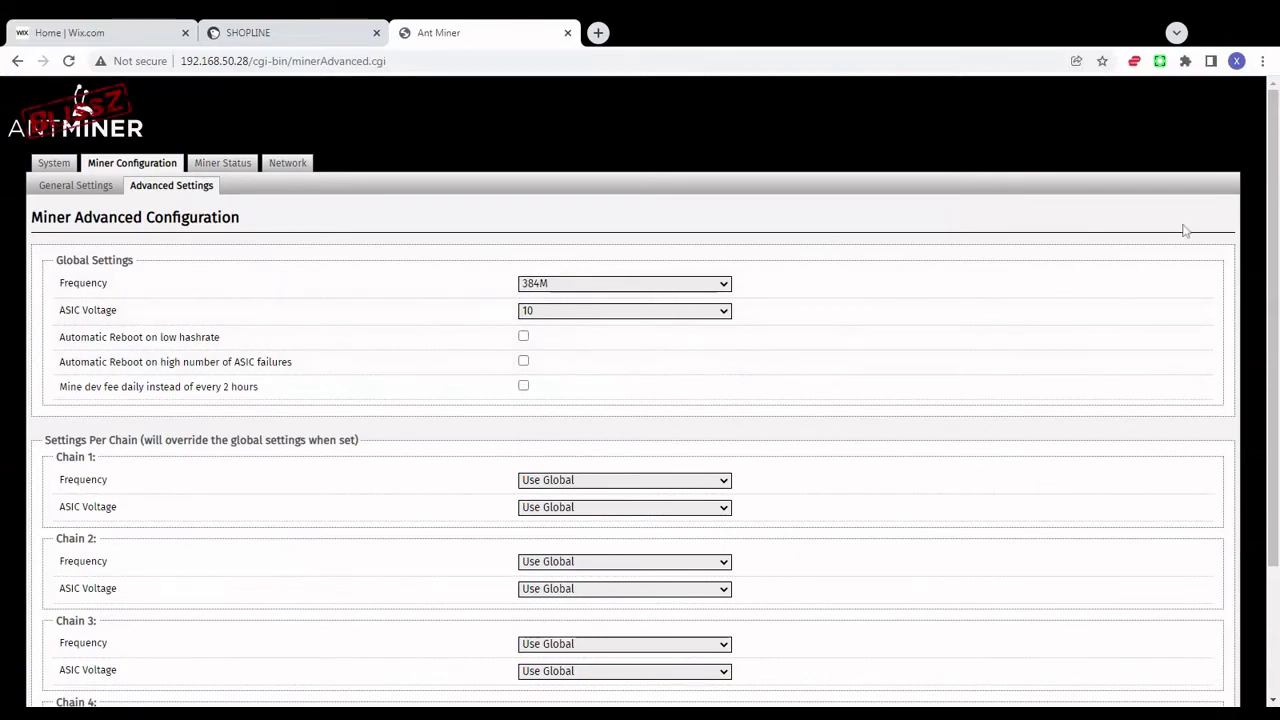
pyautogui.scroll(-2, 1275, 157)
pyautogui.scroll(2, 1275, 157)
pyautogui.scroll(-1, 1258, 408)
pyautogui.scroll(-3, 1258, 408)
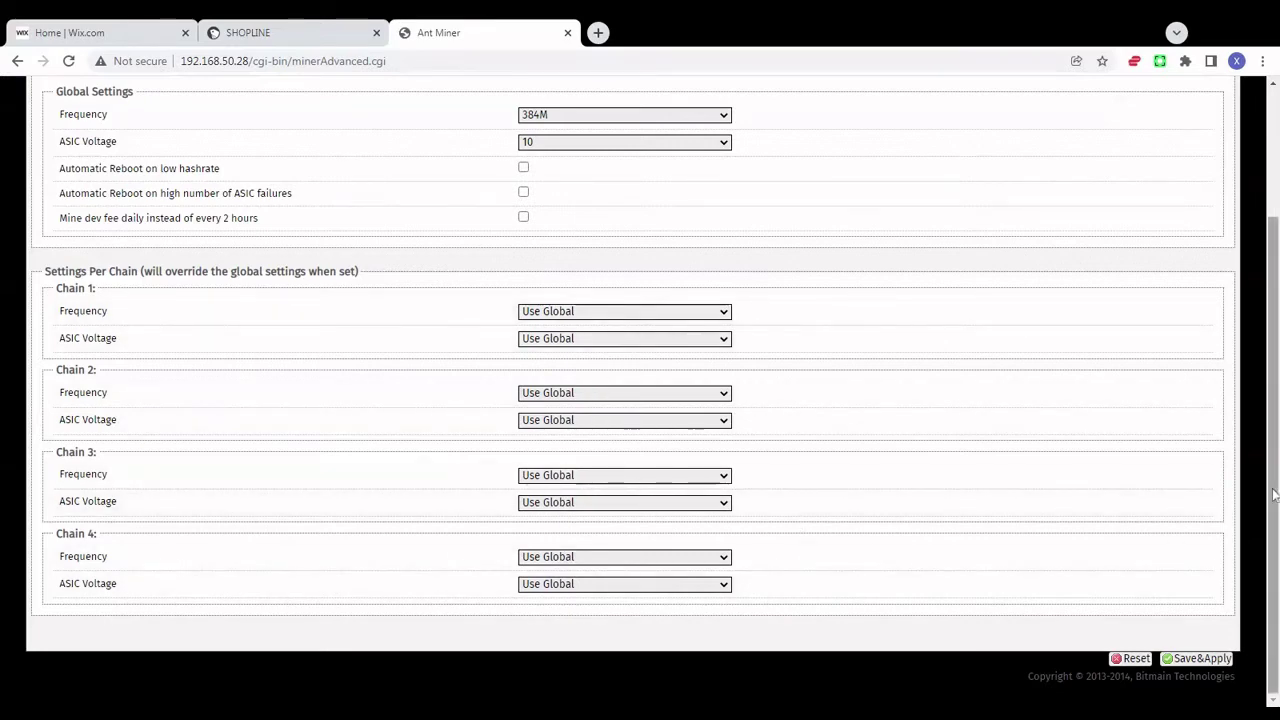
pyautogui.scroll(3, 827, 316)
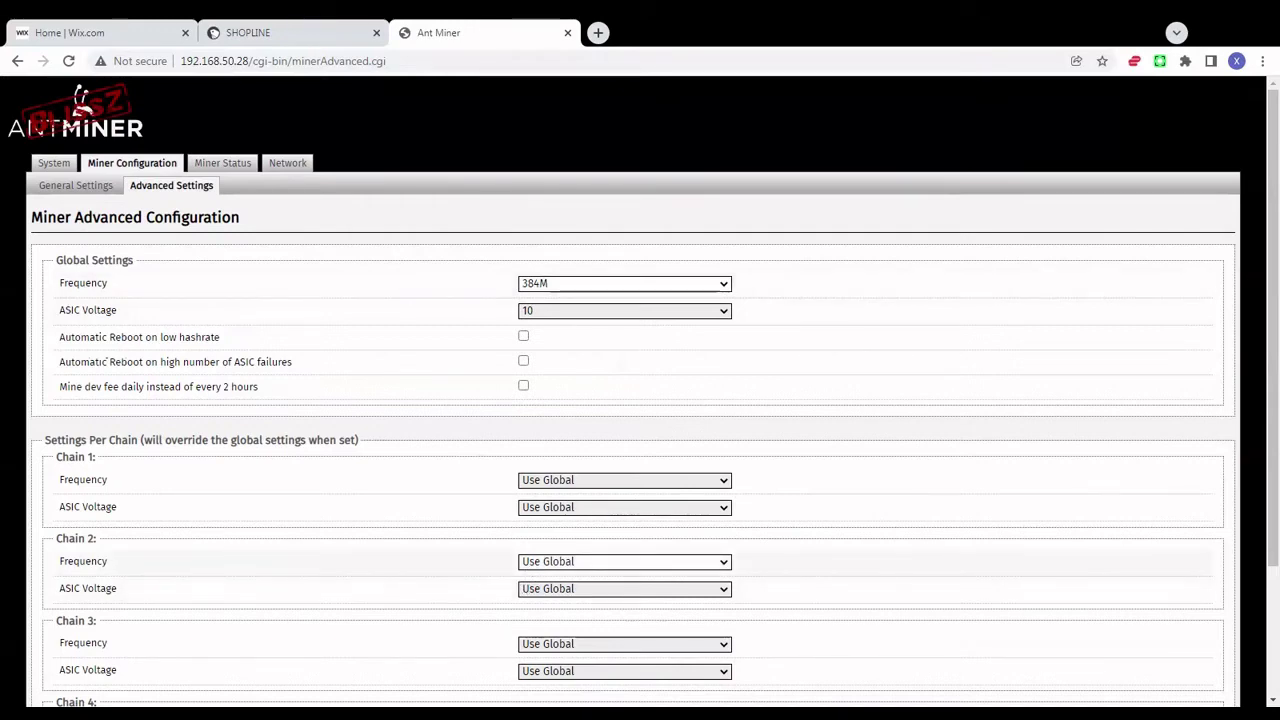
# - Set the global frequency to 394M and the global ASIC voltage to 5 in the advanced miner configuration
pyautogui.click(625, 561)
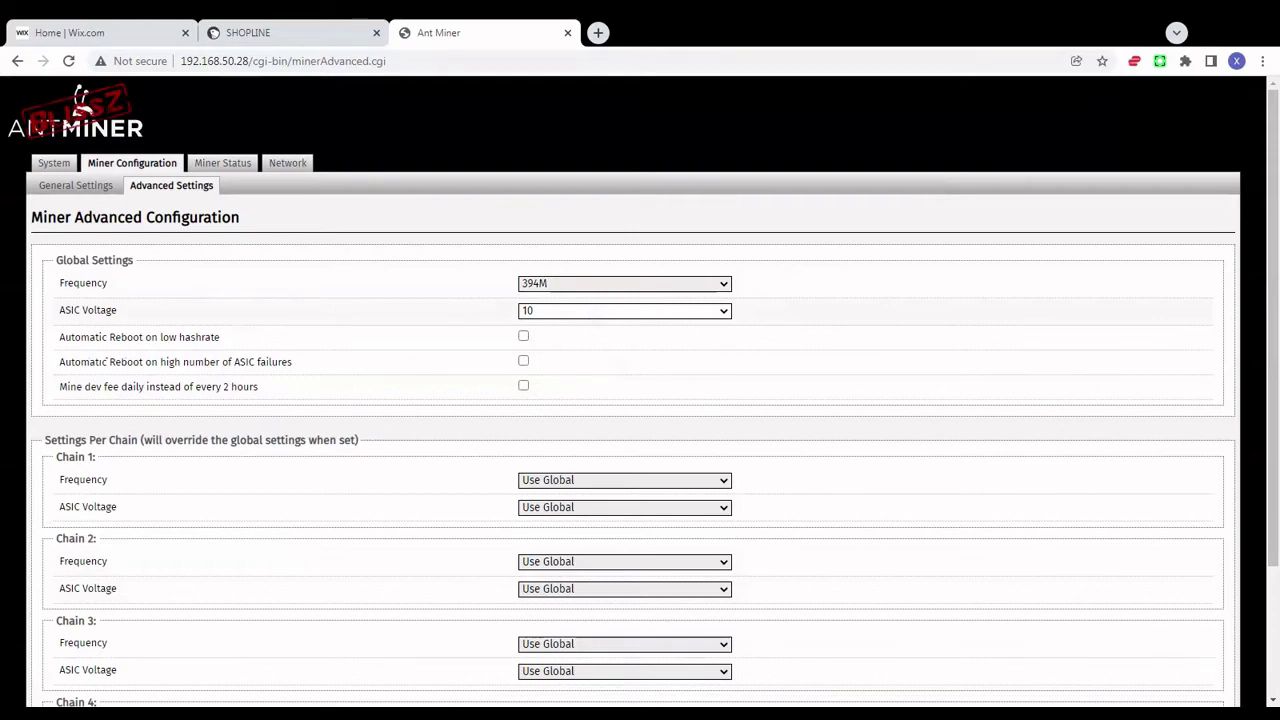
pyautogui.click(537, 352)
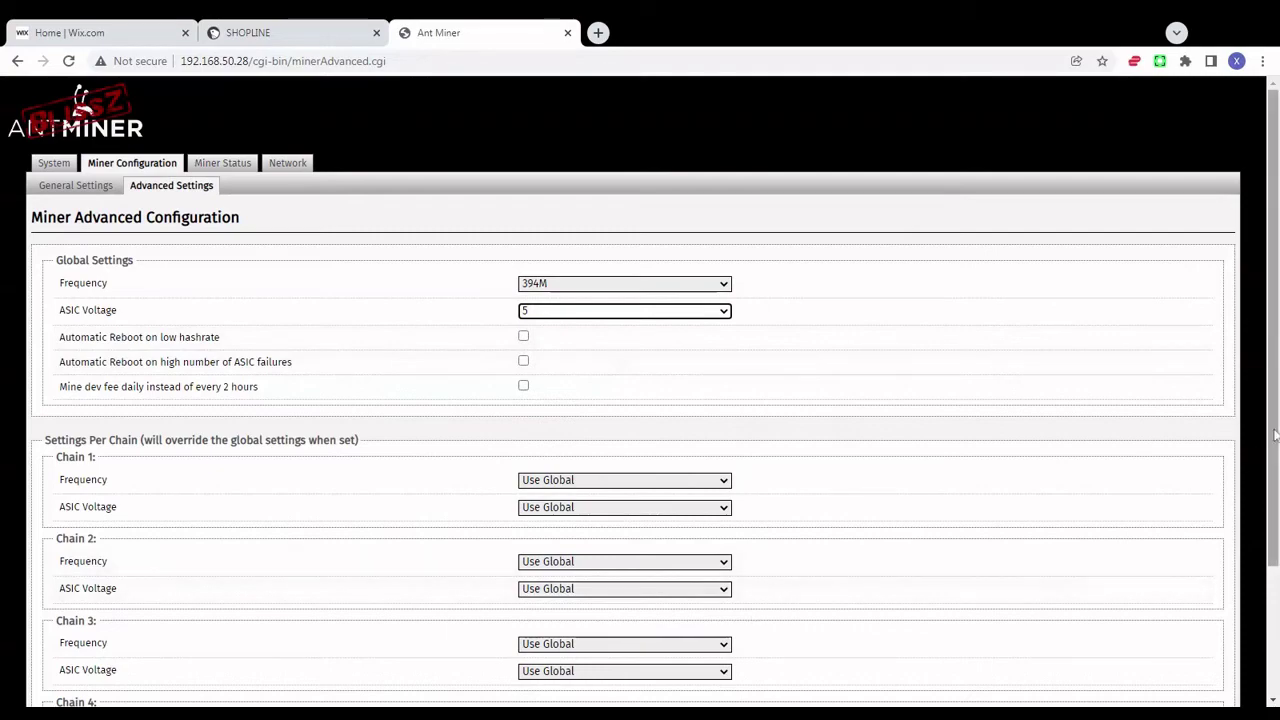
pyautogui.scroll(-2, 1275, 435)
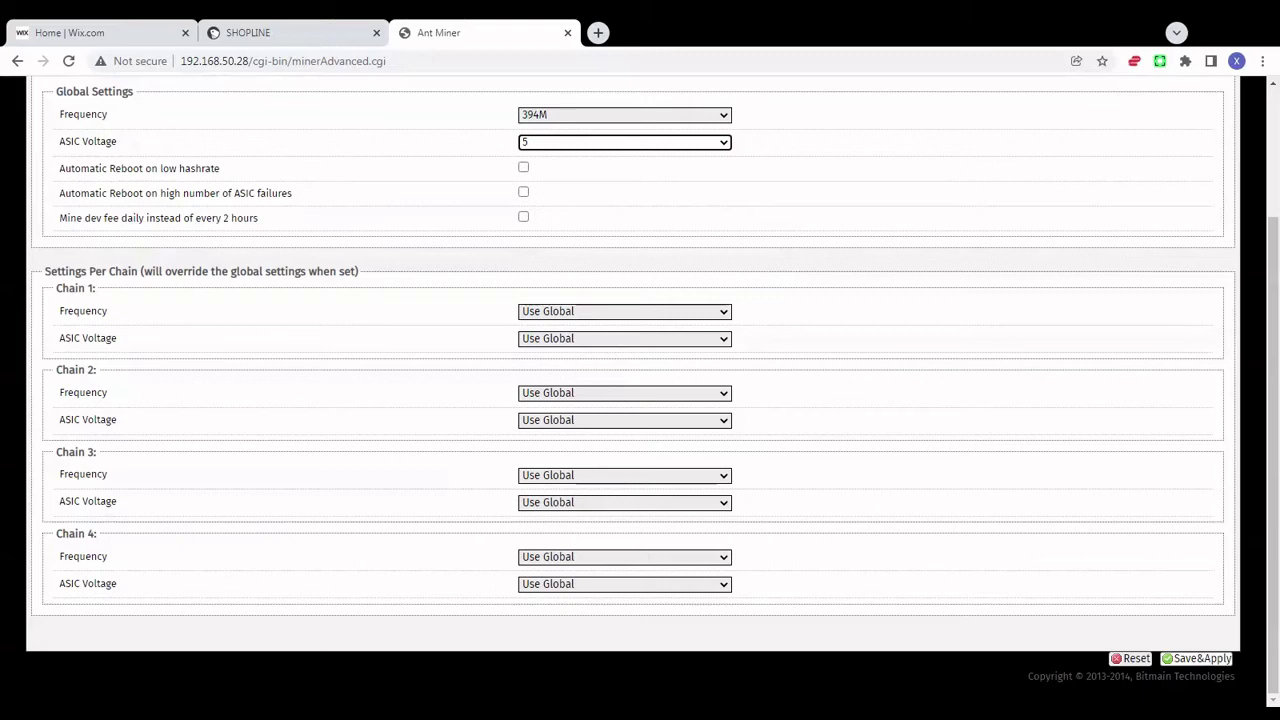
pyautogui.moveTo(1272, 531); pyautogui.dragTo(1277, 358)
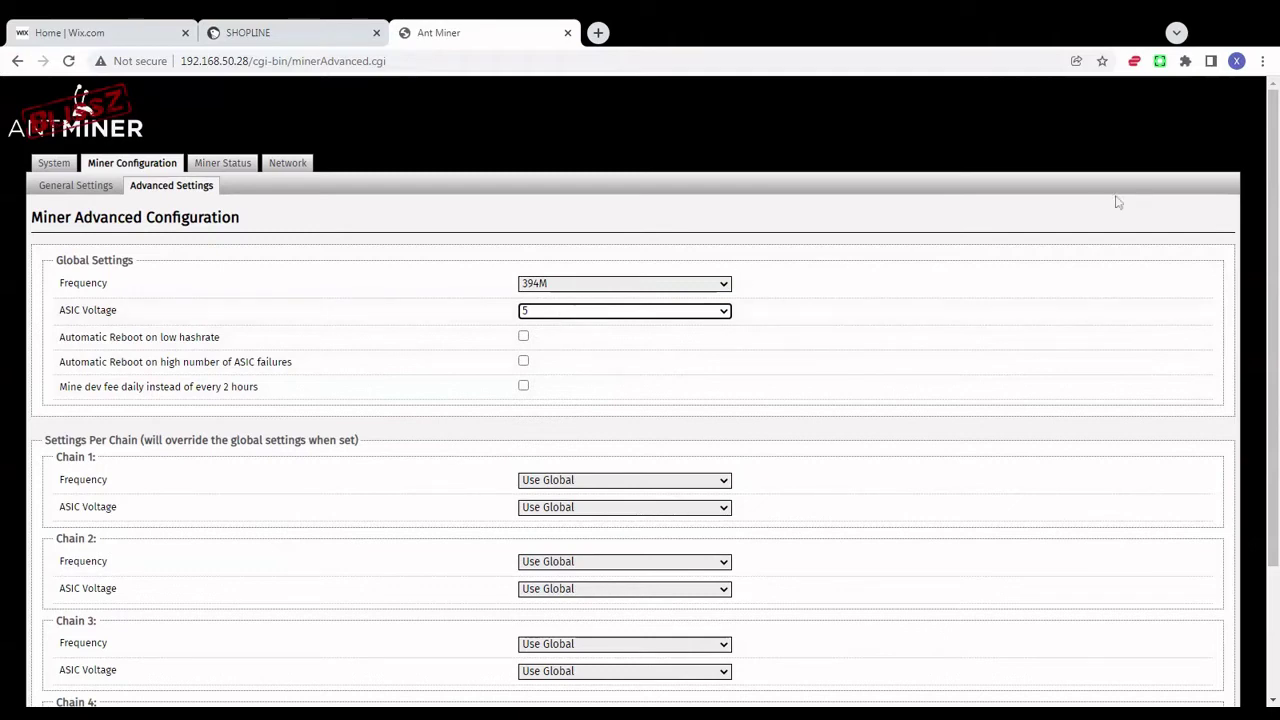
# - Set the global frequency to 384M, and save and apply the advanced miner configuration
pyautogui.click(720, 288)
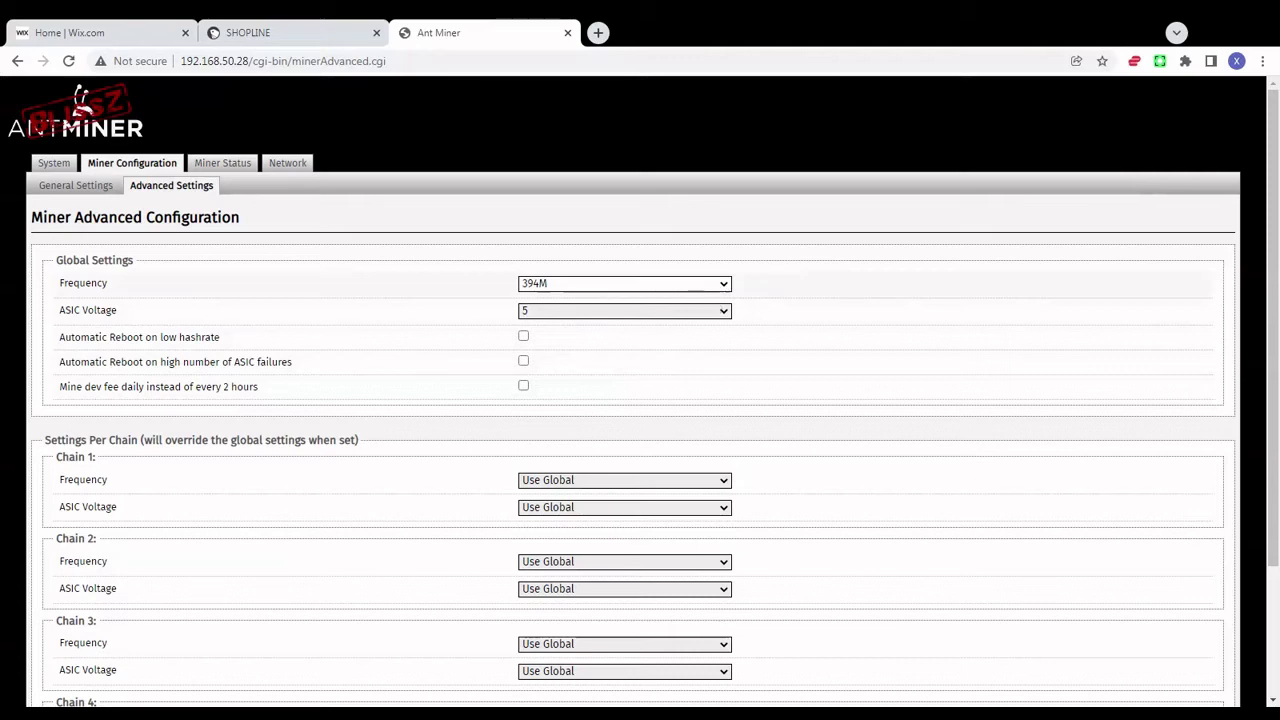
pyautogui.click(557, 286)
pyautogui.scroll(-3, 1258, 594)
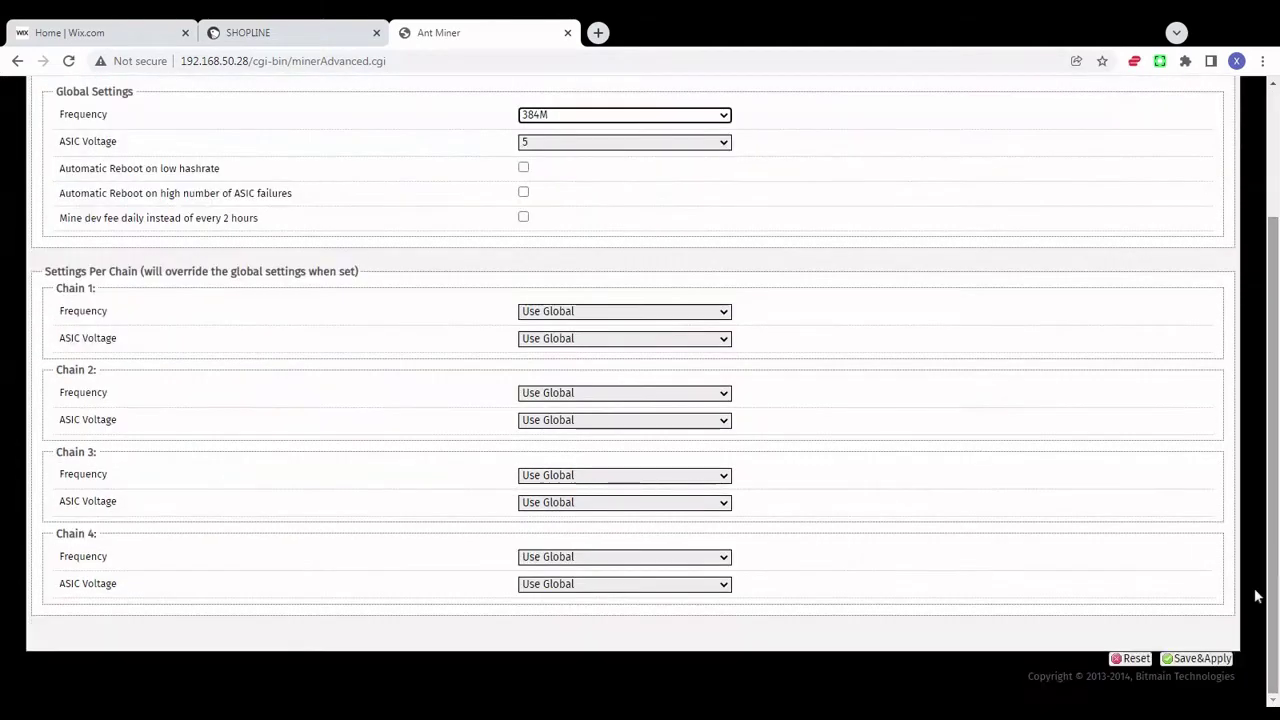
pyautogui.click(1196, 659)
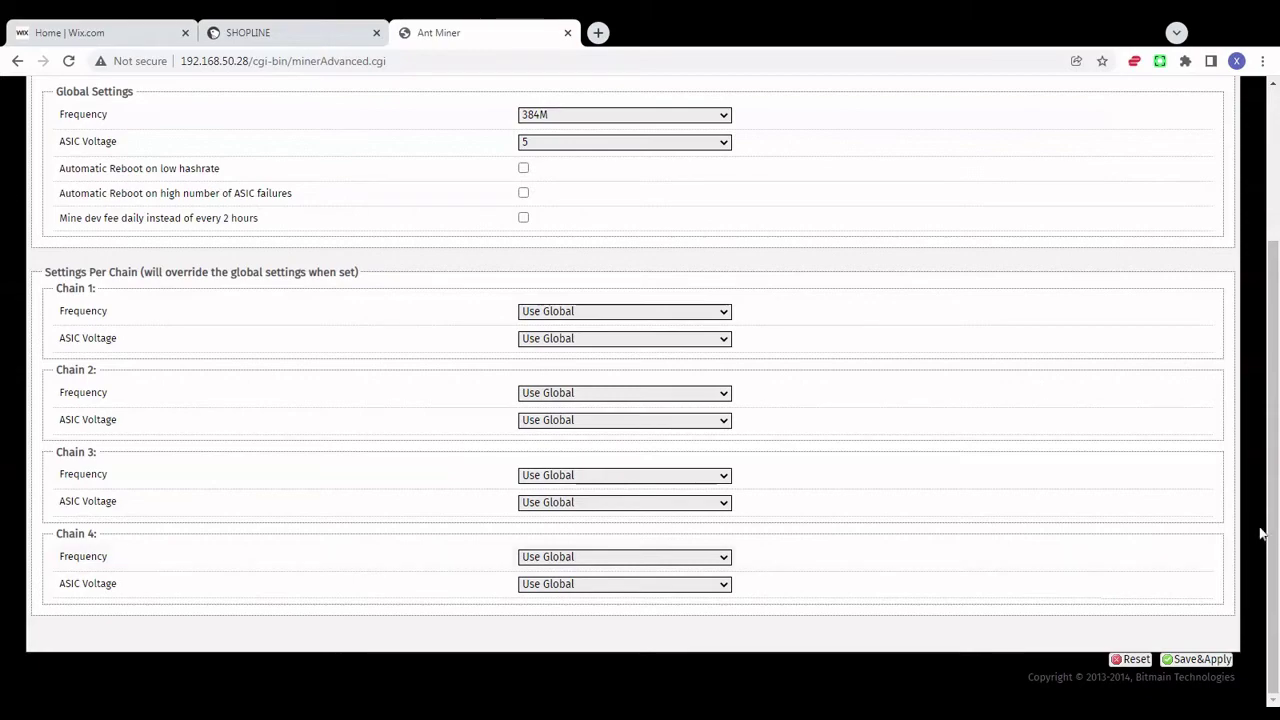
pyautogui.moveTo(1262, 530); pyautogui.dragTo(1268, 255)
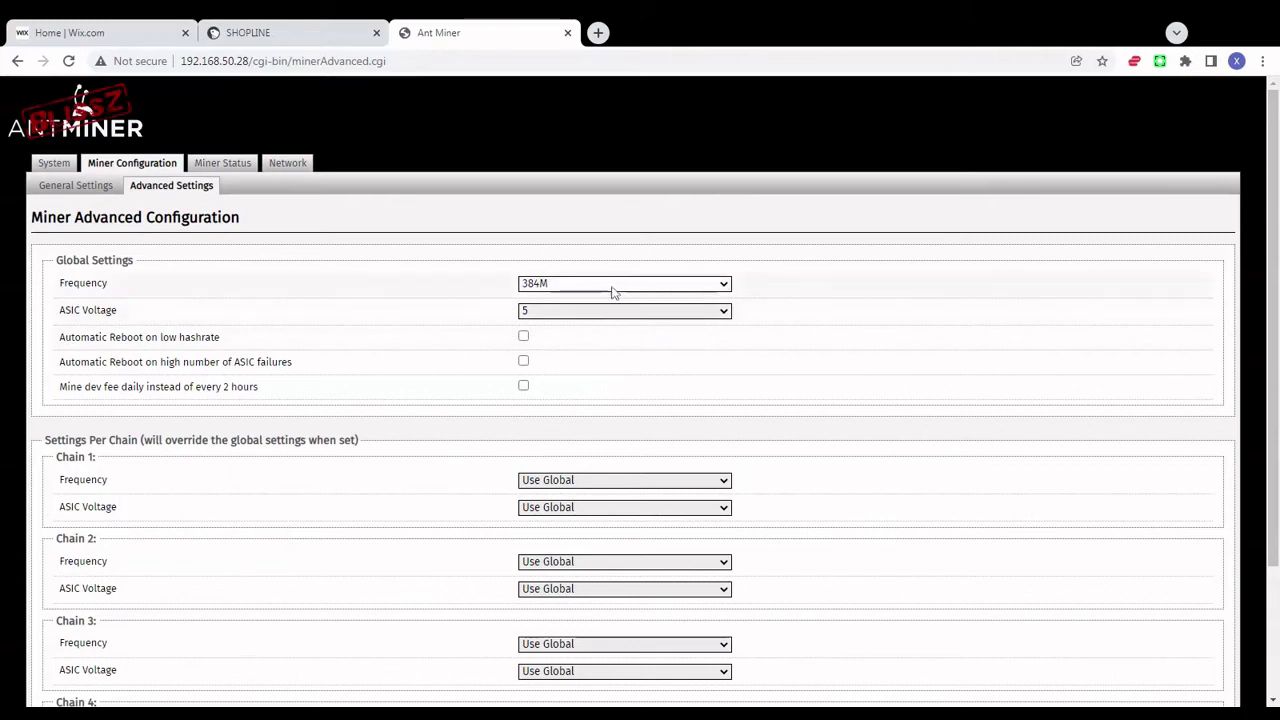
# - Check the hardware version on the system overview and the wattage of each chain in the miner status
pyautogui.click(54, 163)
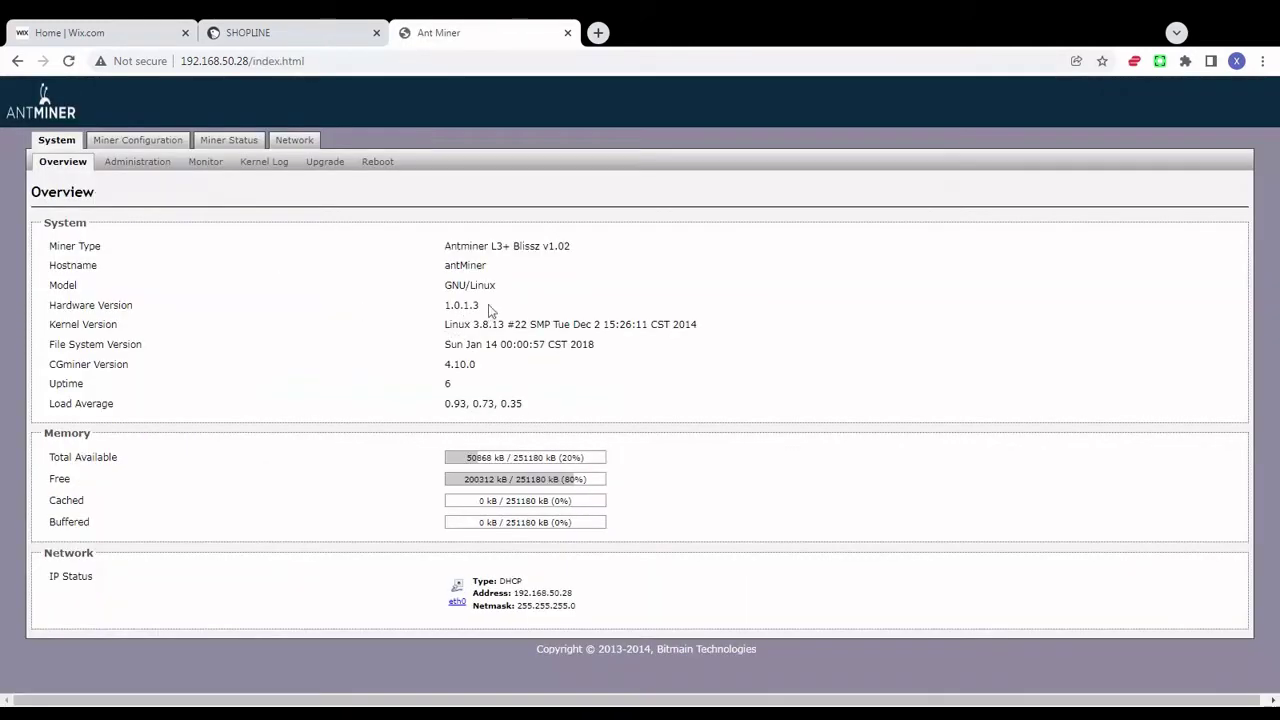
pyautogui.click(230, 147)
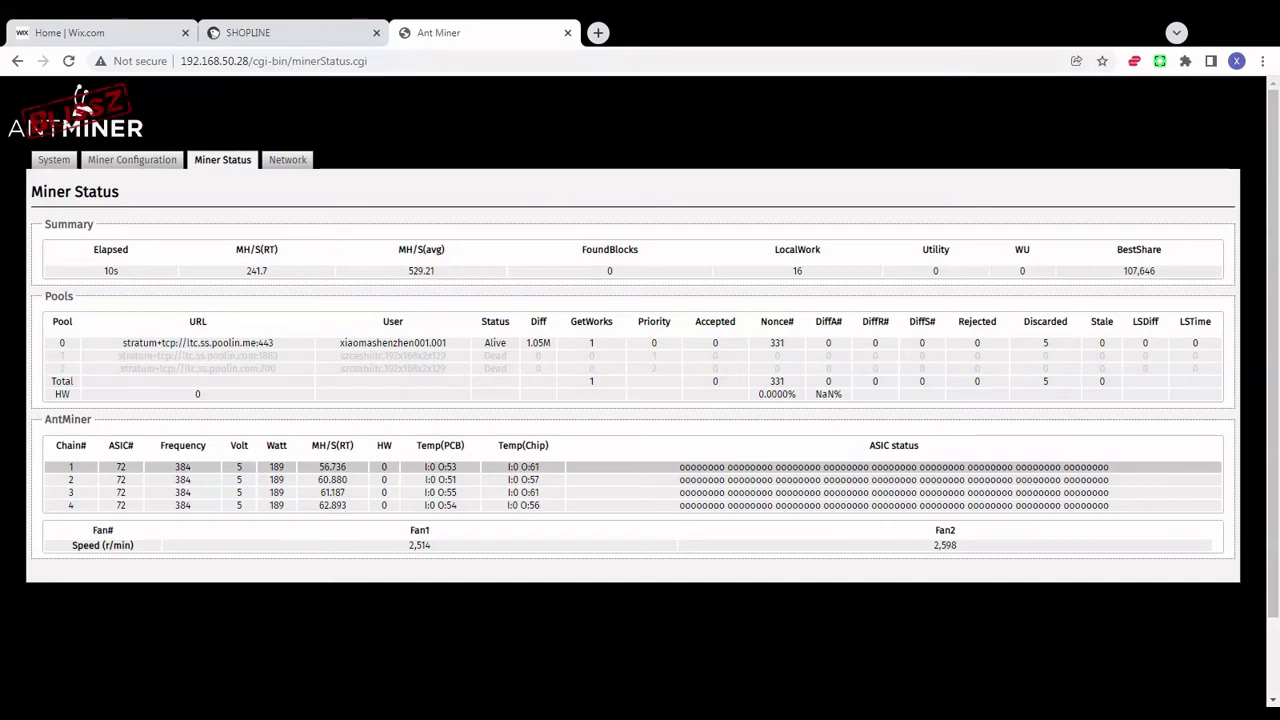
pyautogui.doubleClick(270, 467)
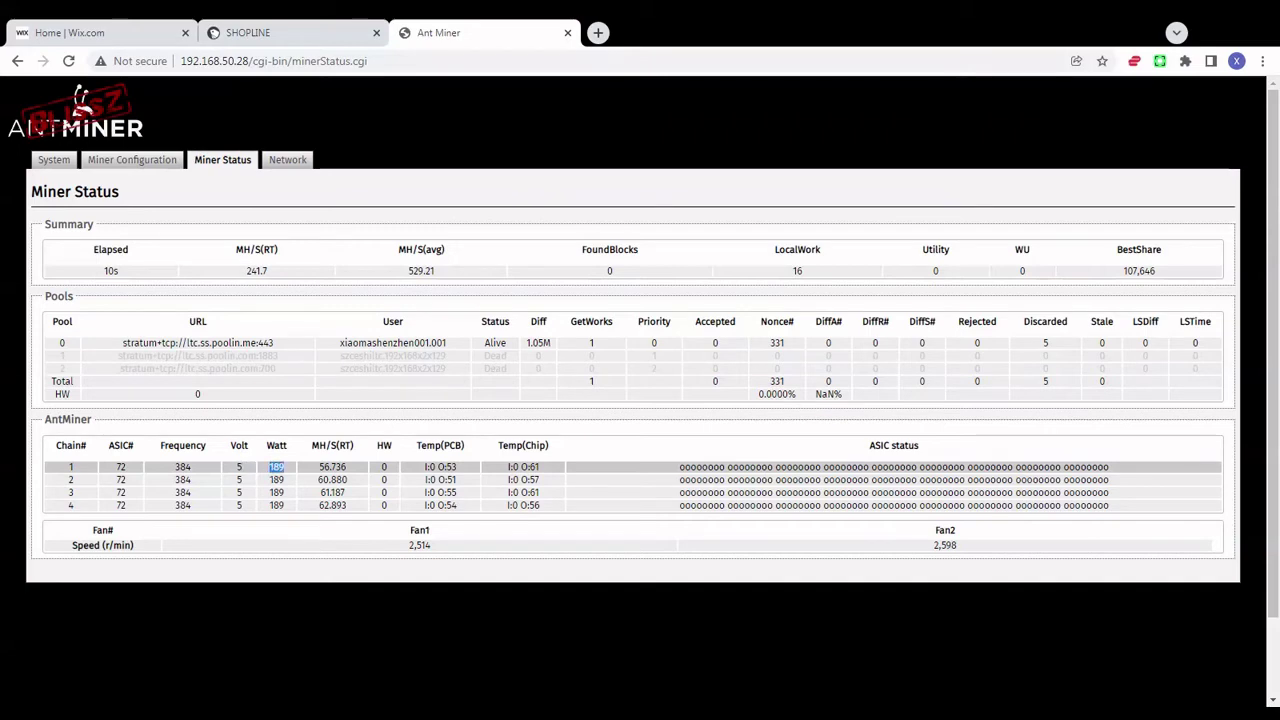
pyautogui.click(300, 478)
pyautogui.doubleClick(277, 467)
pyautogui.click(277, 467)
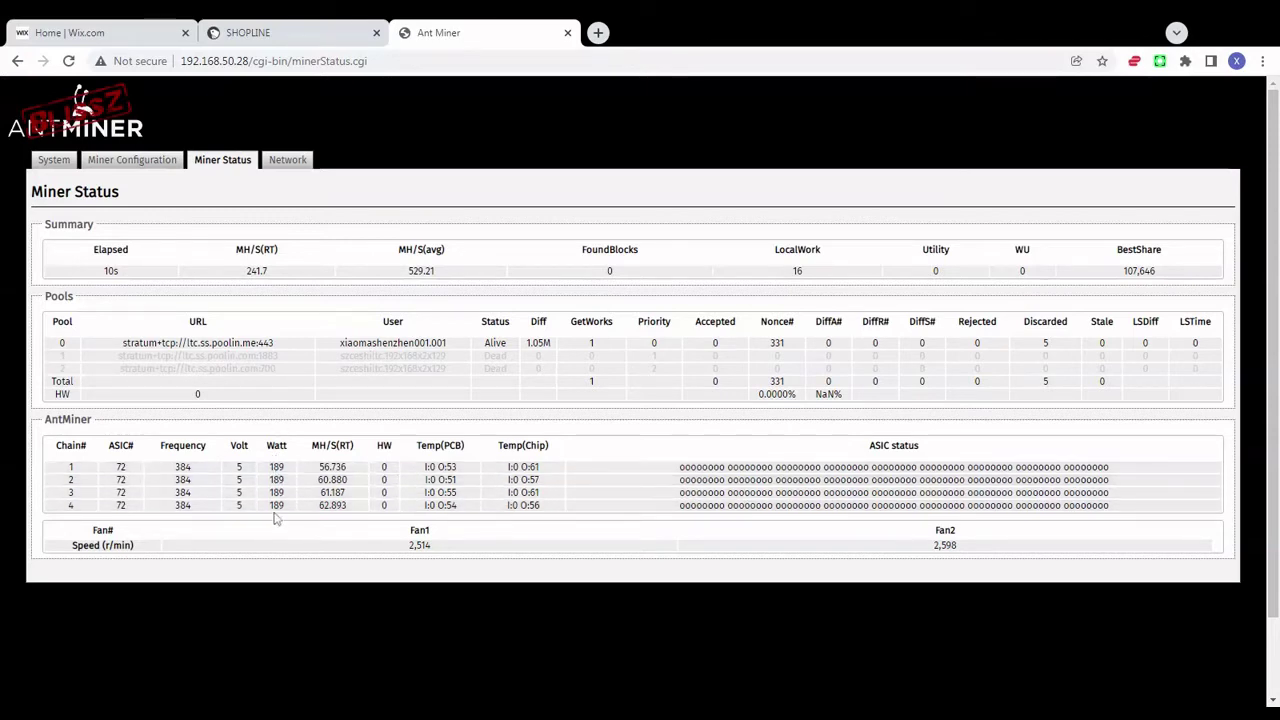
# - Refresh the miner status several times to check the hash rate and HW error values of the chains
pyautogui.click(201, 163)
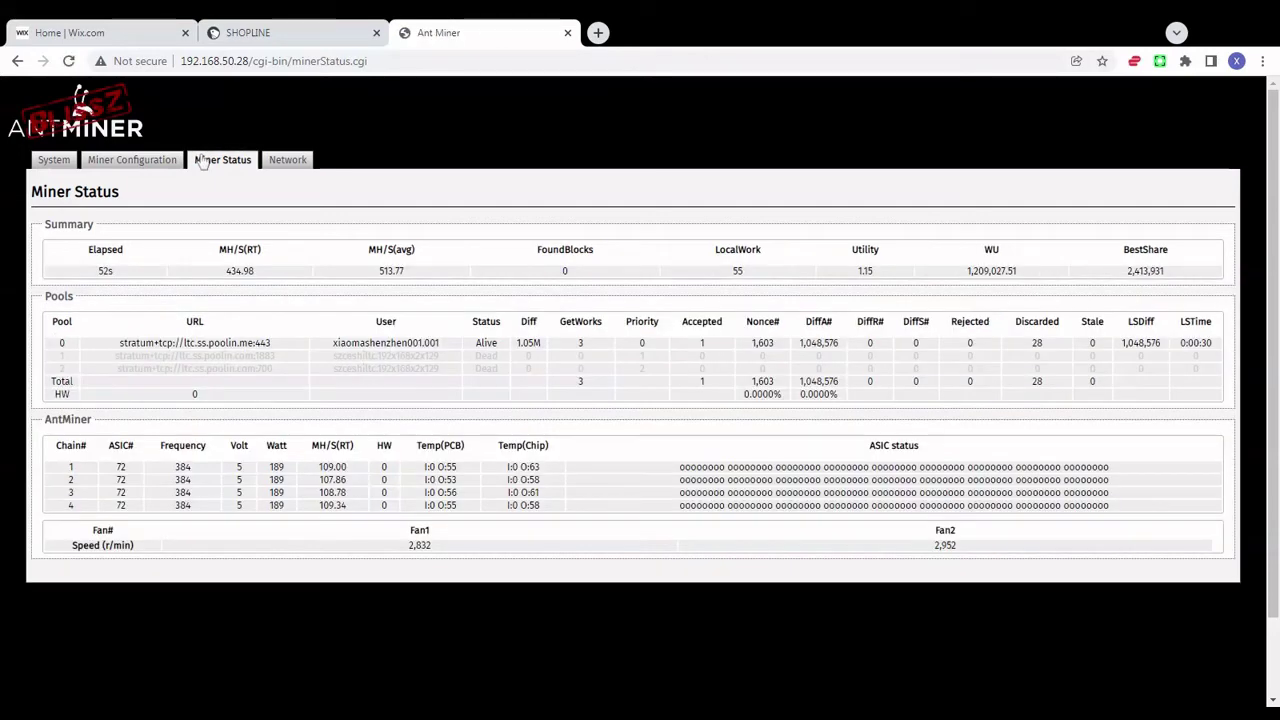
pyautogui.click(201, 163)
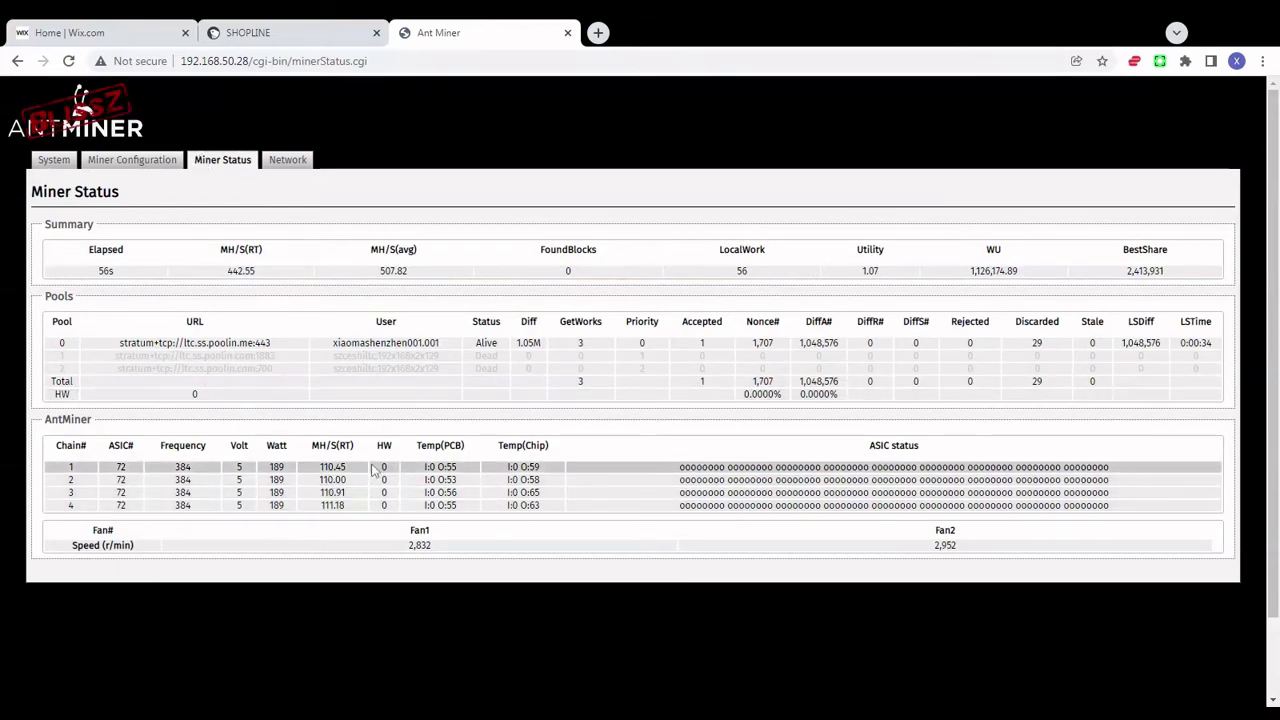
pyautogui.doubleClick(386, 467)
pyautogui.doubleClick(383, 480)
pyautogui.click(204, 162)
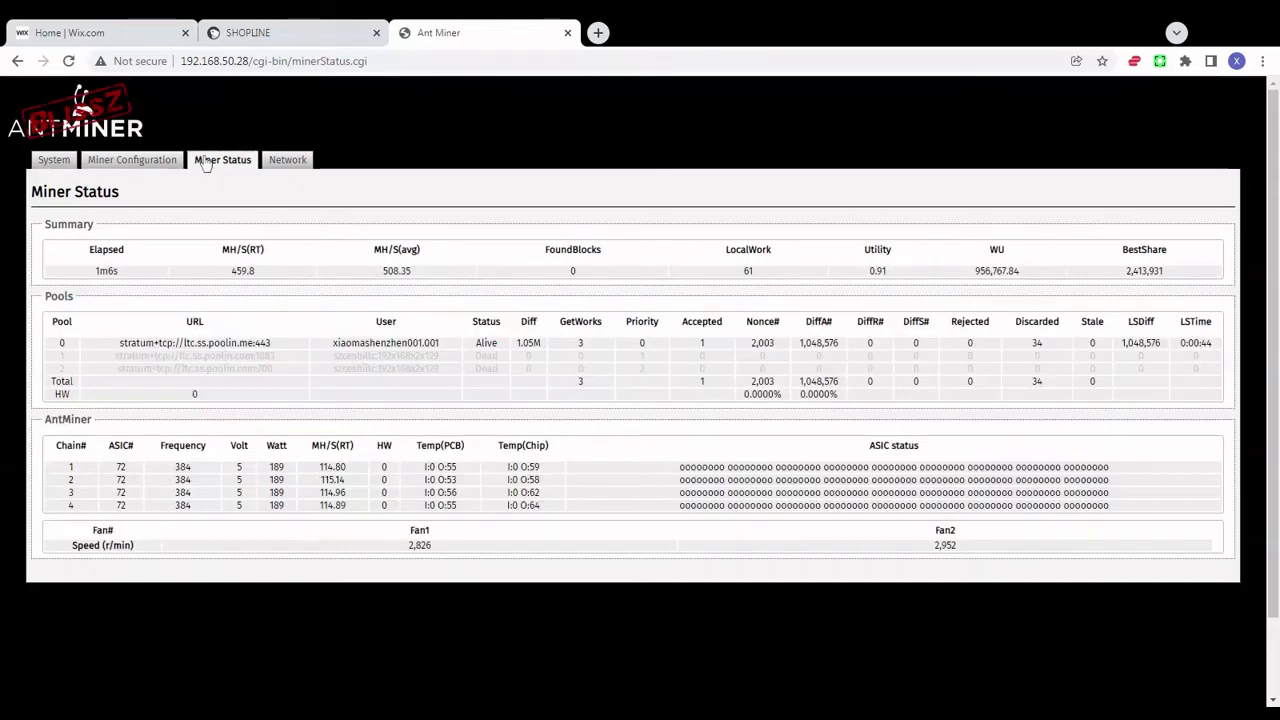
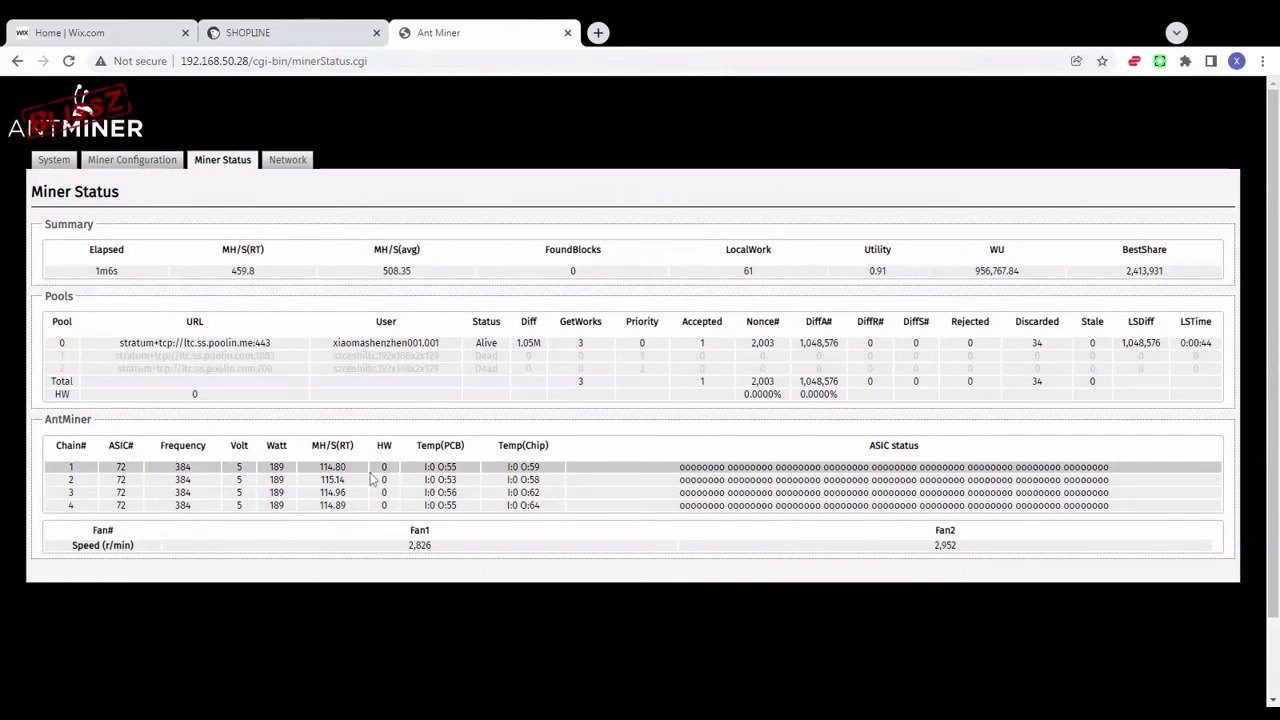
pyautogui.click(220, 162)
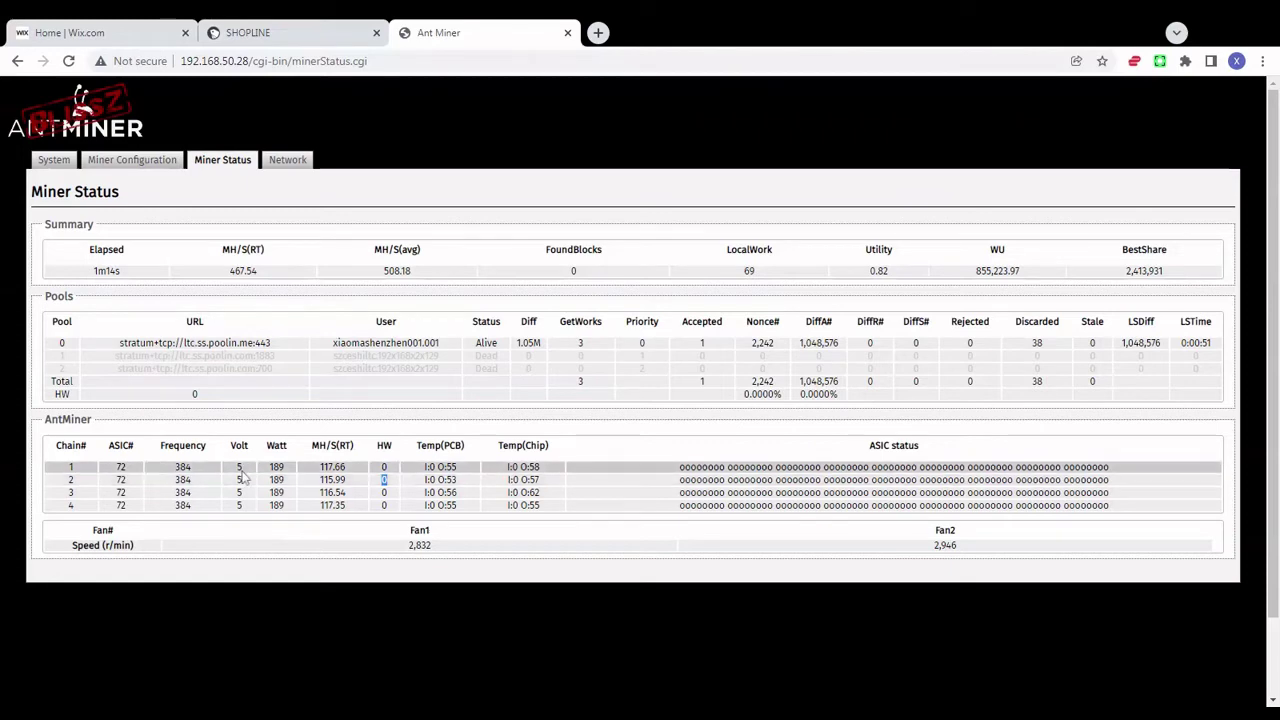
# - Set the global ASIC voltage to 3 in the advanced miner configuration, and save and apply it
pyautogui.click(162, 164)
pyautogui.click(158, 188)
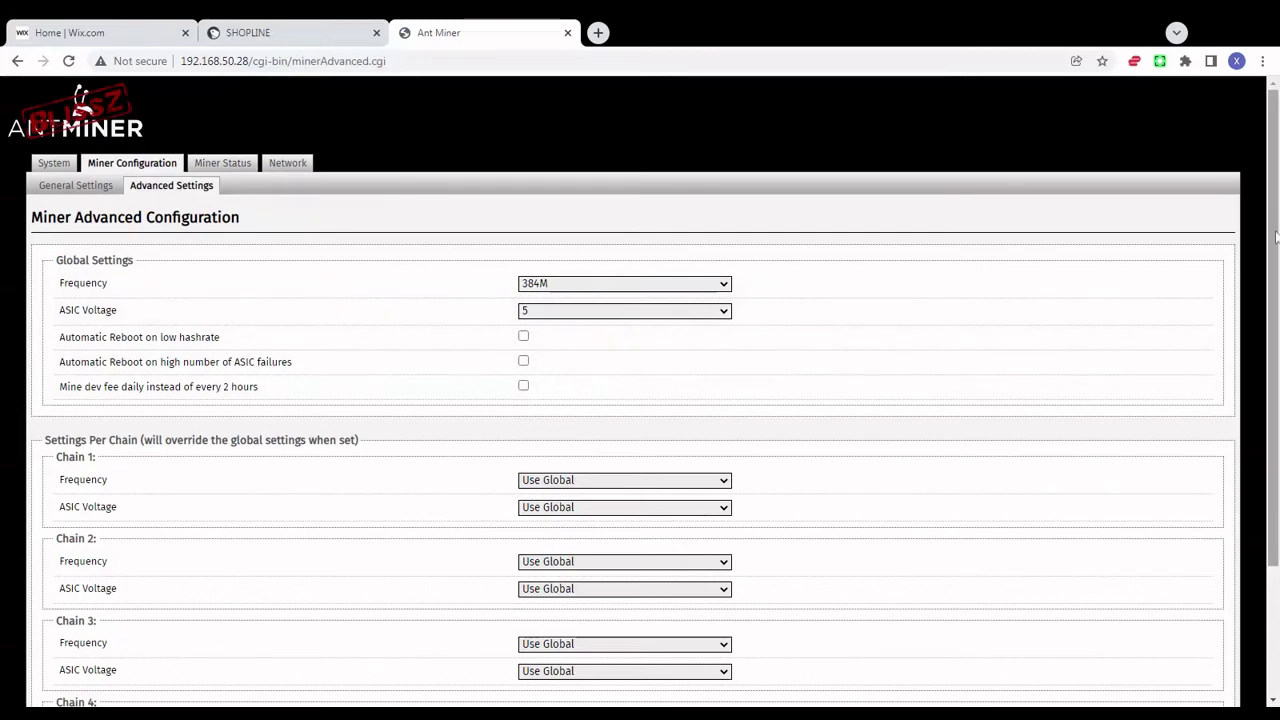
pyautogui.scroll(-3, 1276, 236)
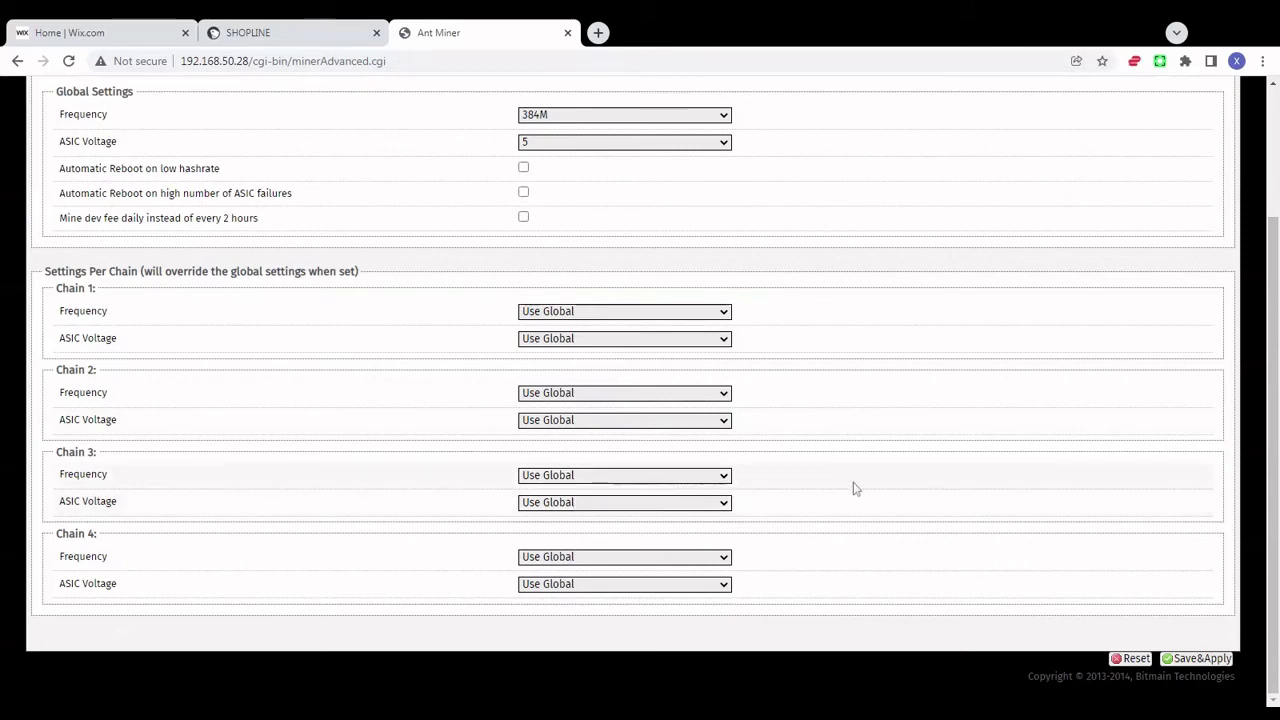
pyautogui.scroll(2, 1265, 463)
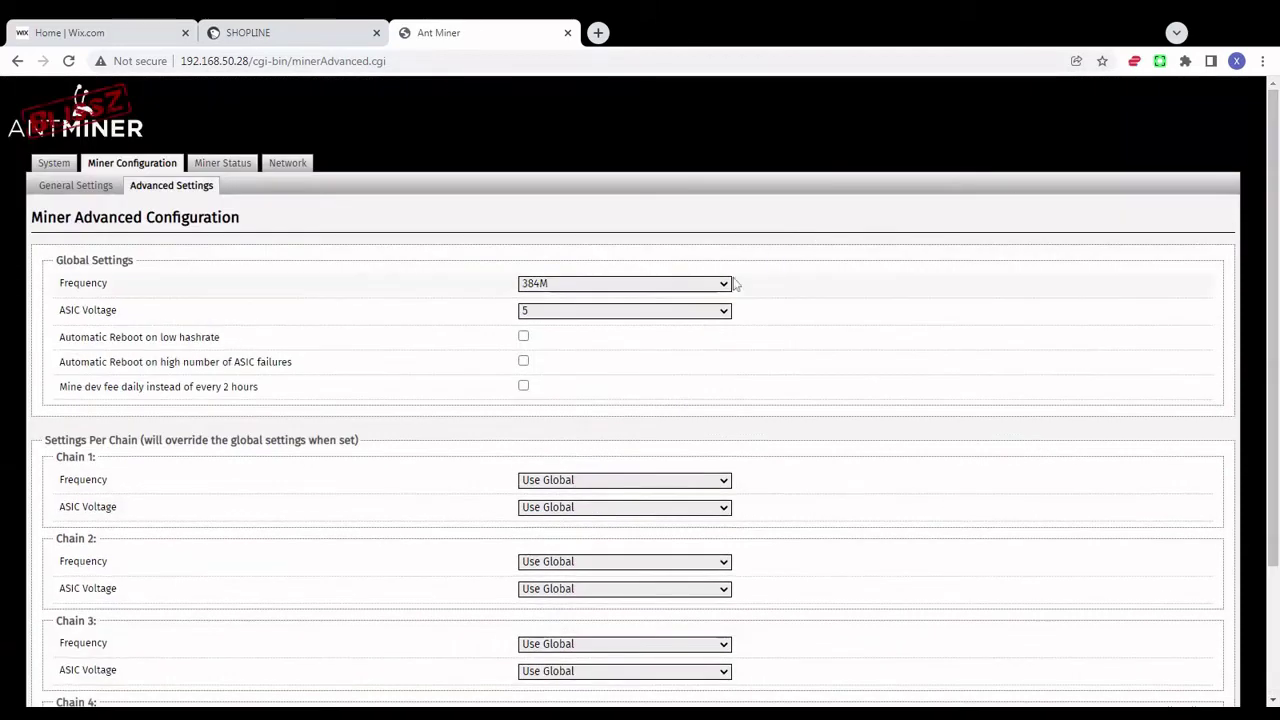
pyautogui.click(694, 312)
pyautogui.click(734, 354)
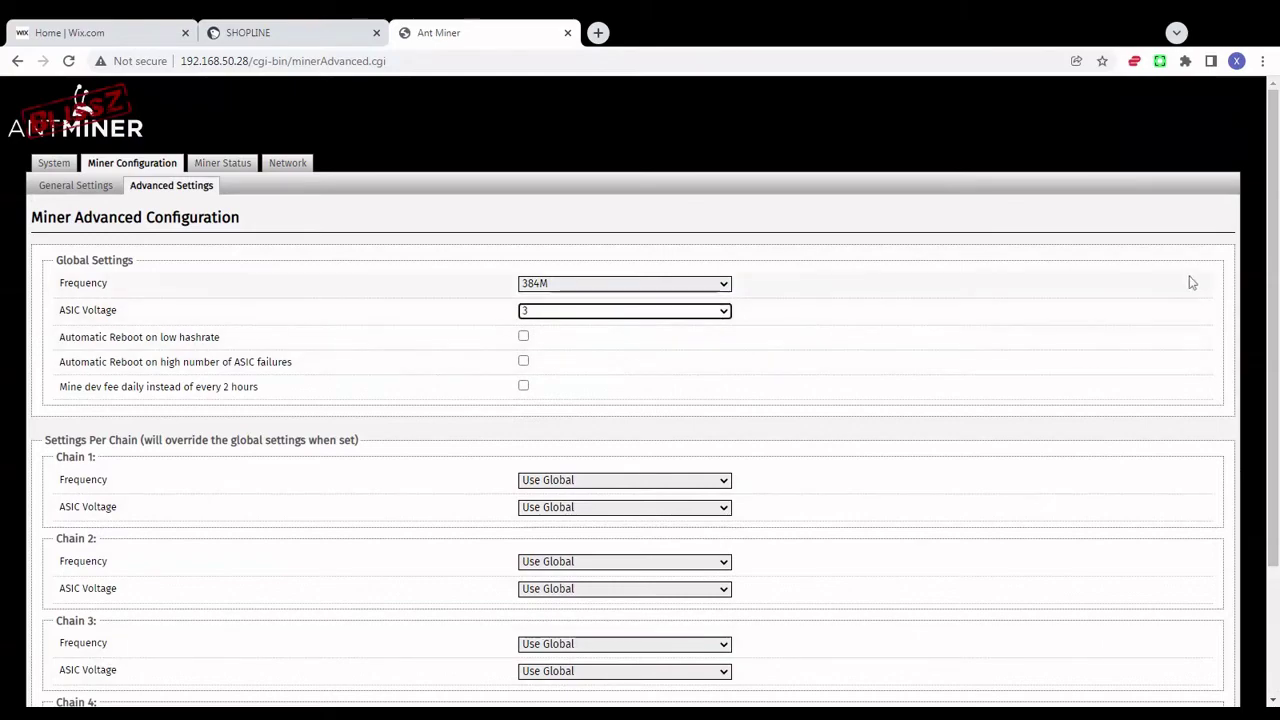
pyautogui.scroll(-2, 1272, 268)
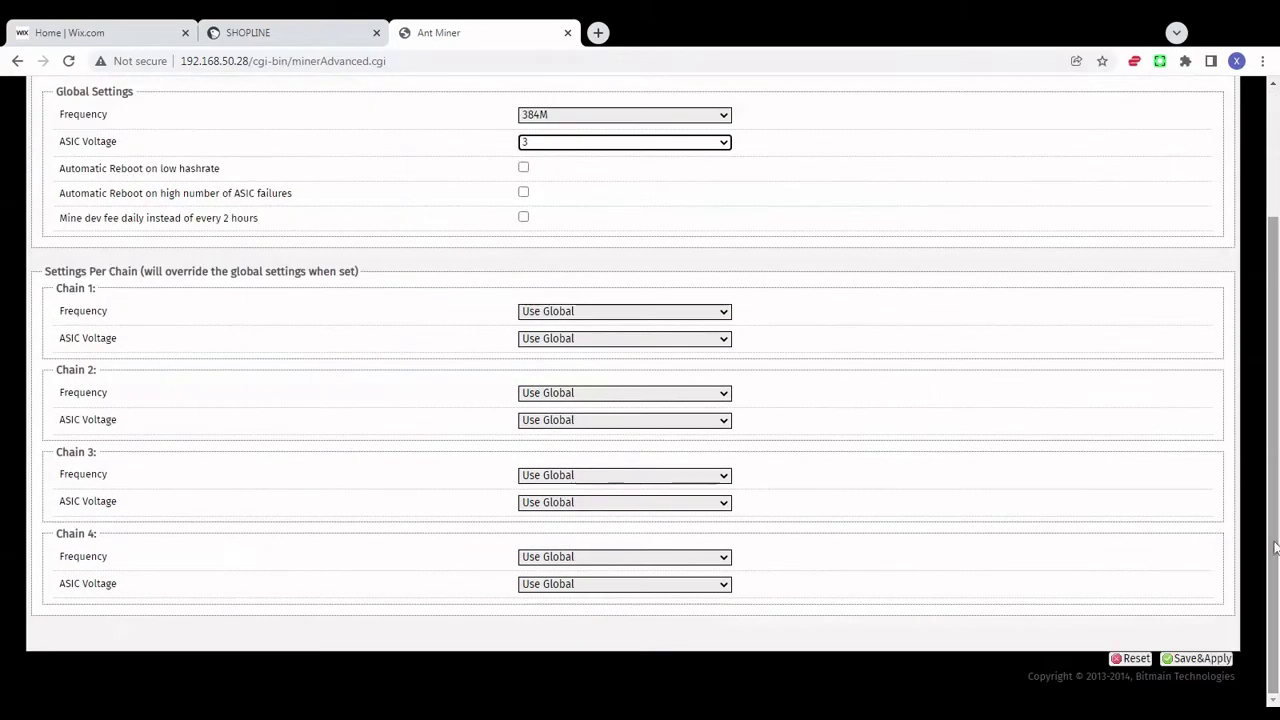
pyautogui.click(1170, 660)
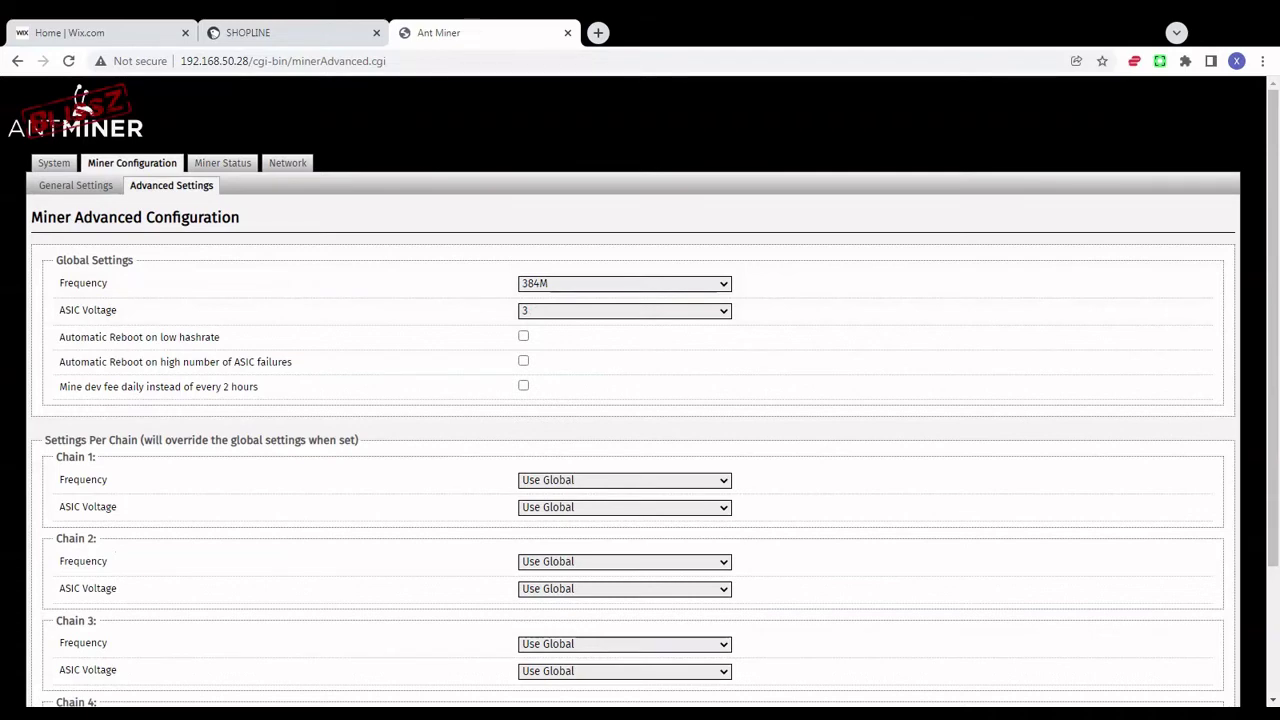
# - Reload the system overview several times to check the hardware version while the miner restarts
pyautogui.click(55, 166)
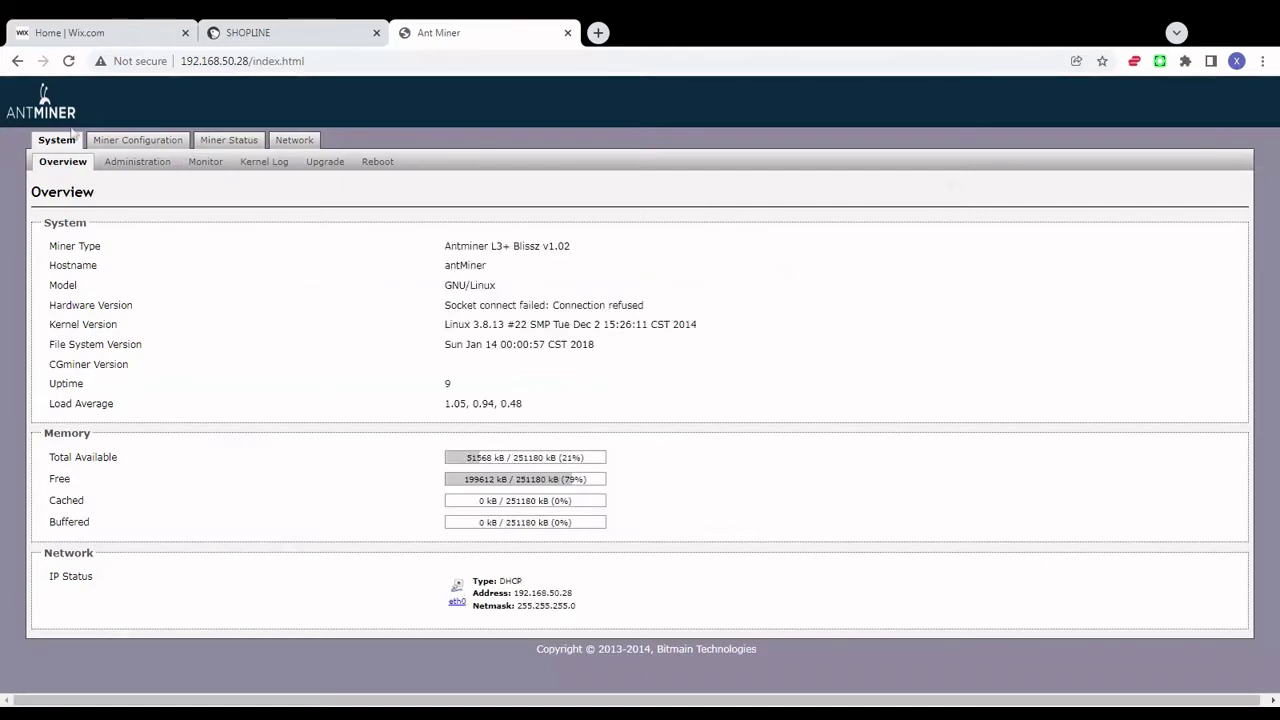
pyautogui.click(62, 143)
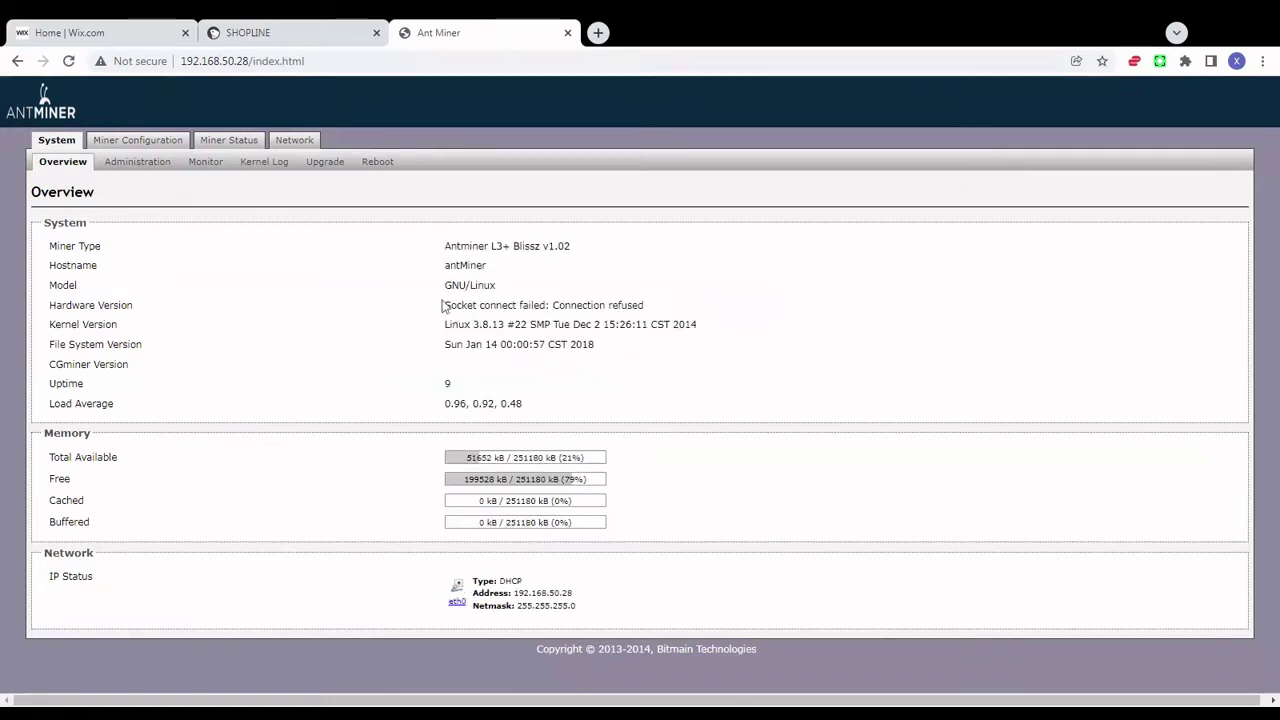
pyautogui.moveTo(444, 305); pyautogui.dragTo(668, 336)
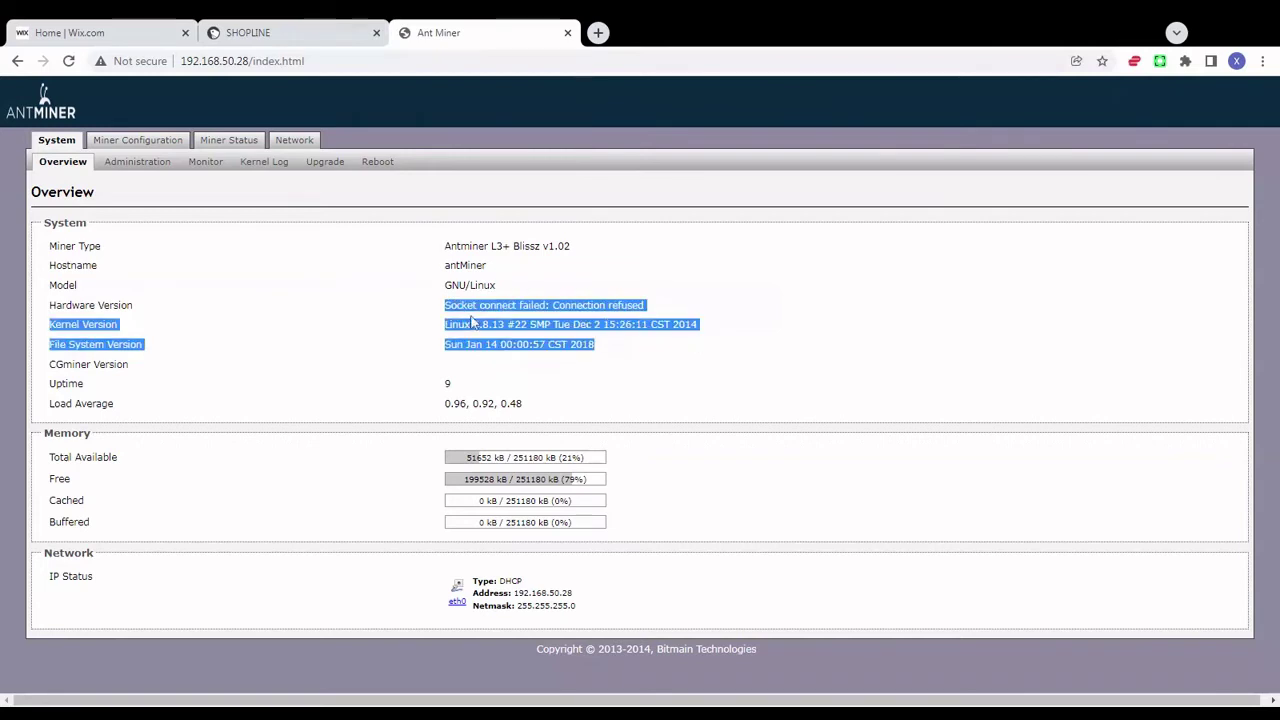
pyautogui.click(465, 318)
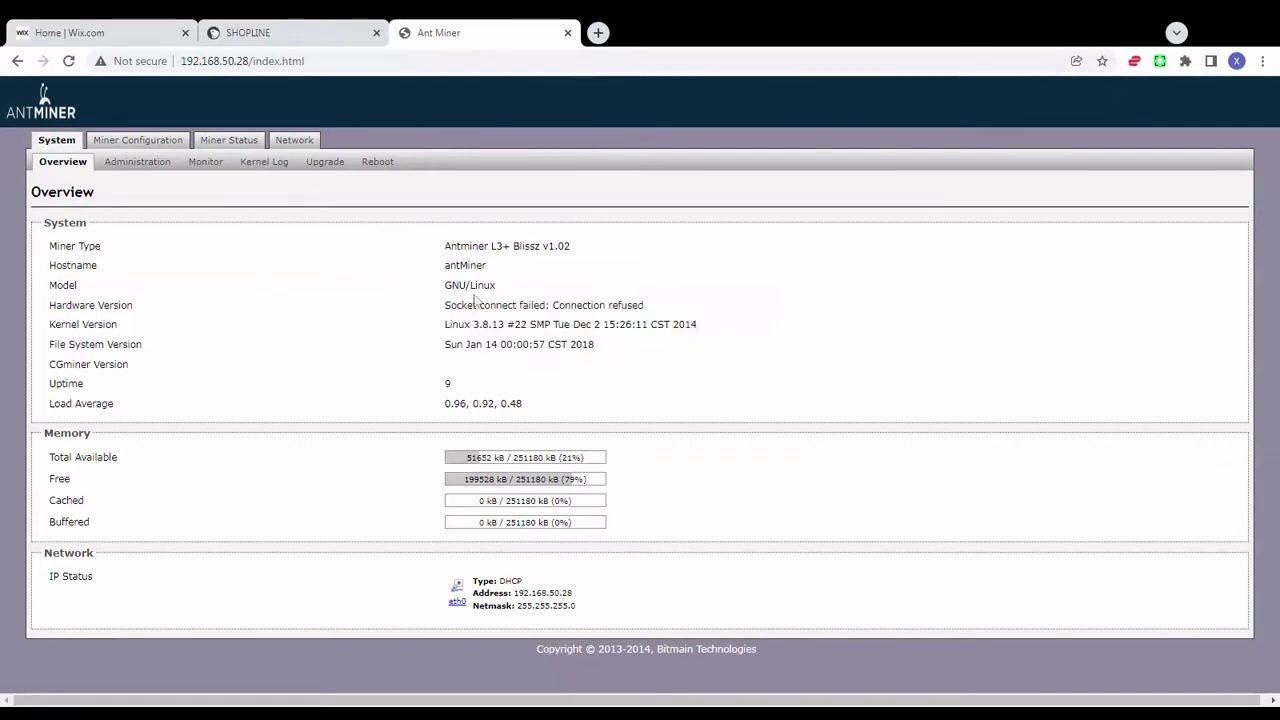
pyautogui.click(55, 142)
pyautogui.click(55, 142)
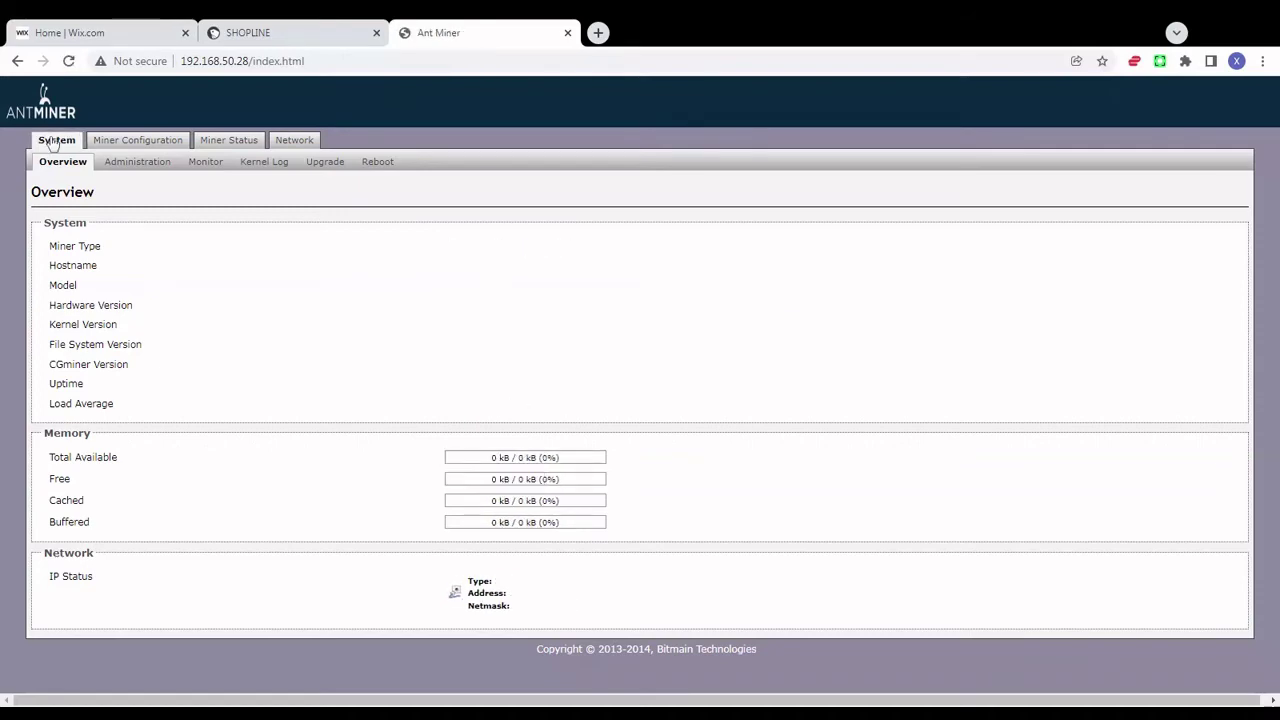
pyautogui.click(55, 142)
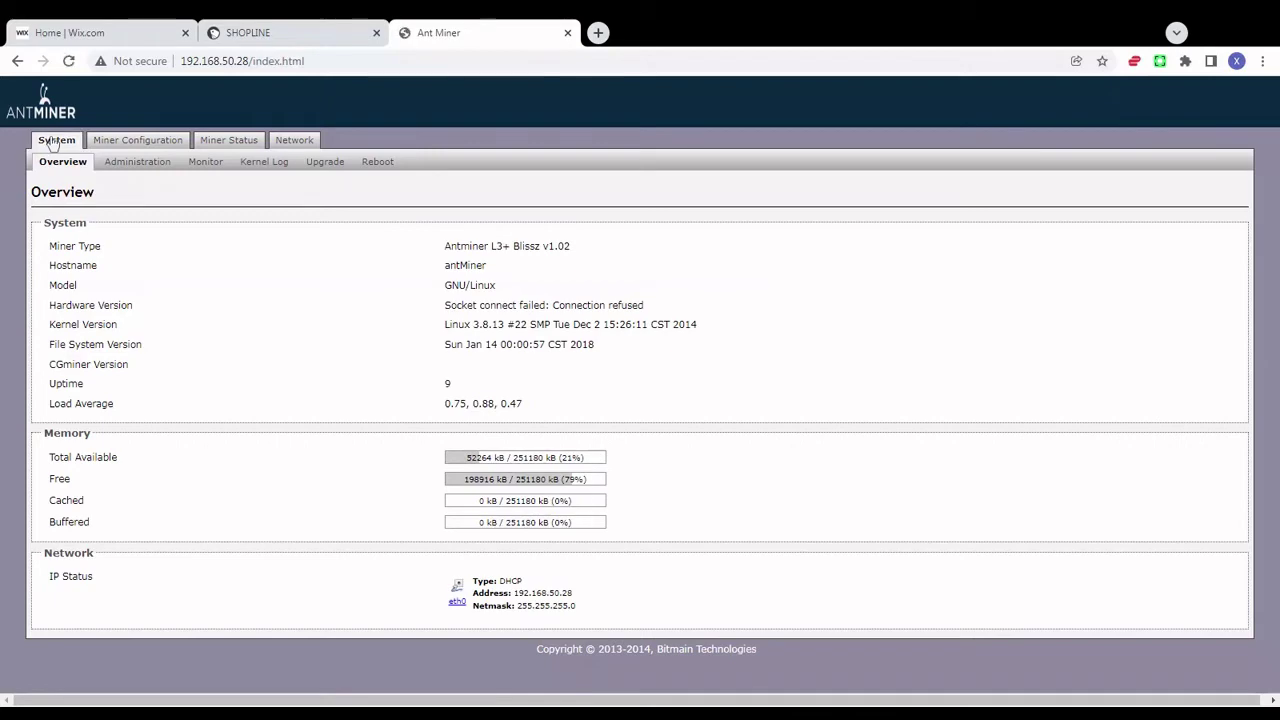
# - Check the hardware version again, and refresh the miner status to examine the chains' wattage and hash rate
pyautogui.click(220, 148)
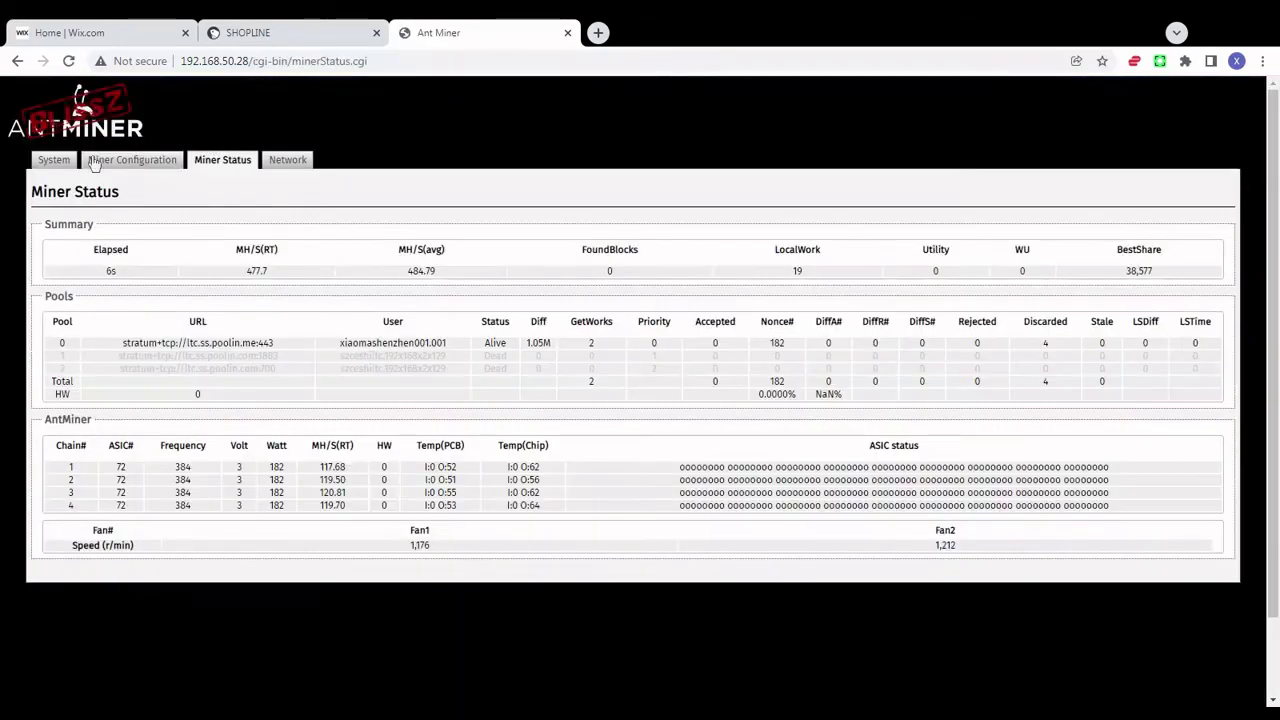
pyautogui.click(50, 166)
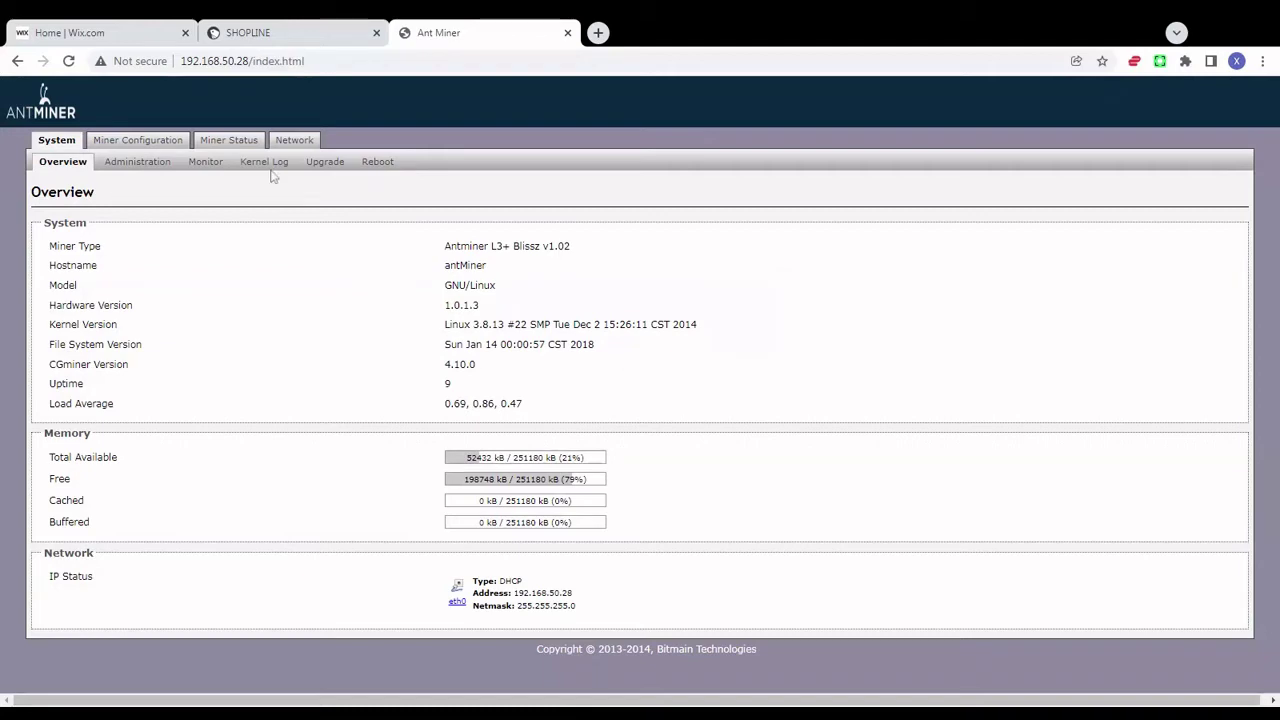
pyautogui.click(240, 146)
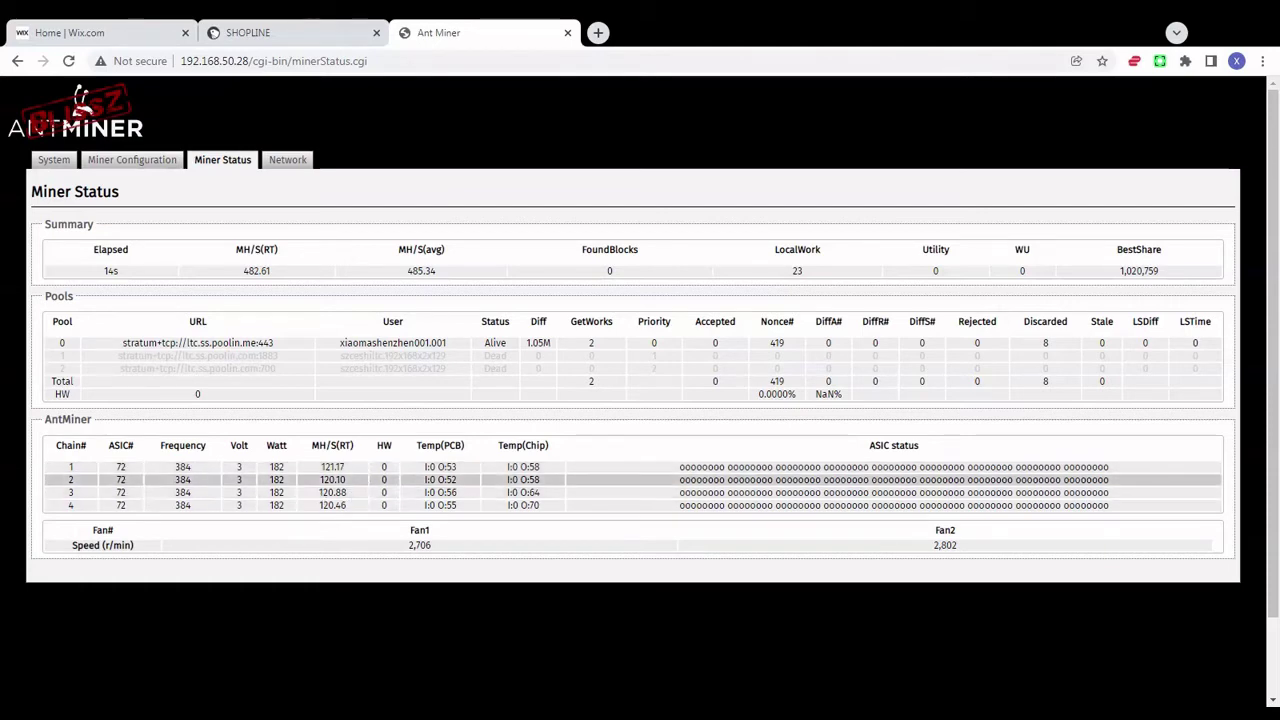
pyautogui.doubleClick(272, 468)
pyautogui.click(224, 163)
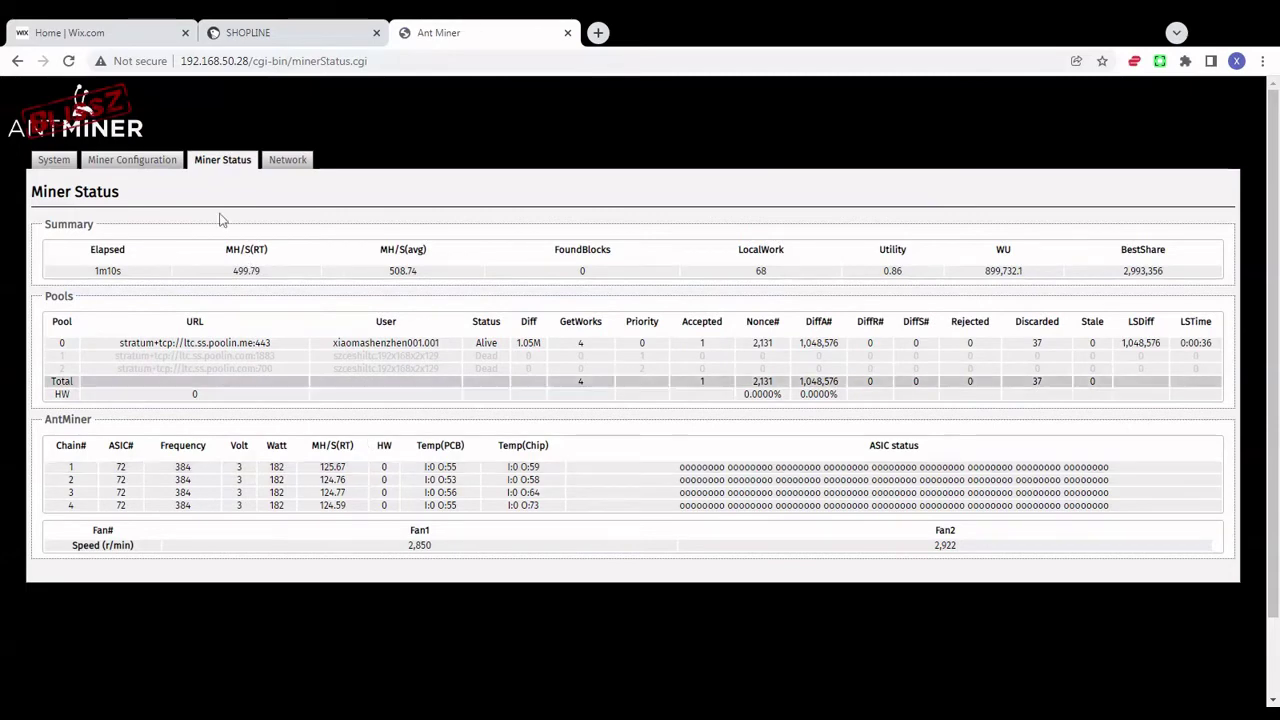
# - Set the global ASIC voltage to lowest in the advanced miner configuration, and save and apply it
pyautogui.click(142, 164)
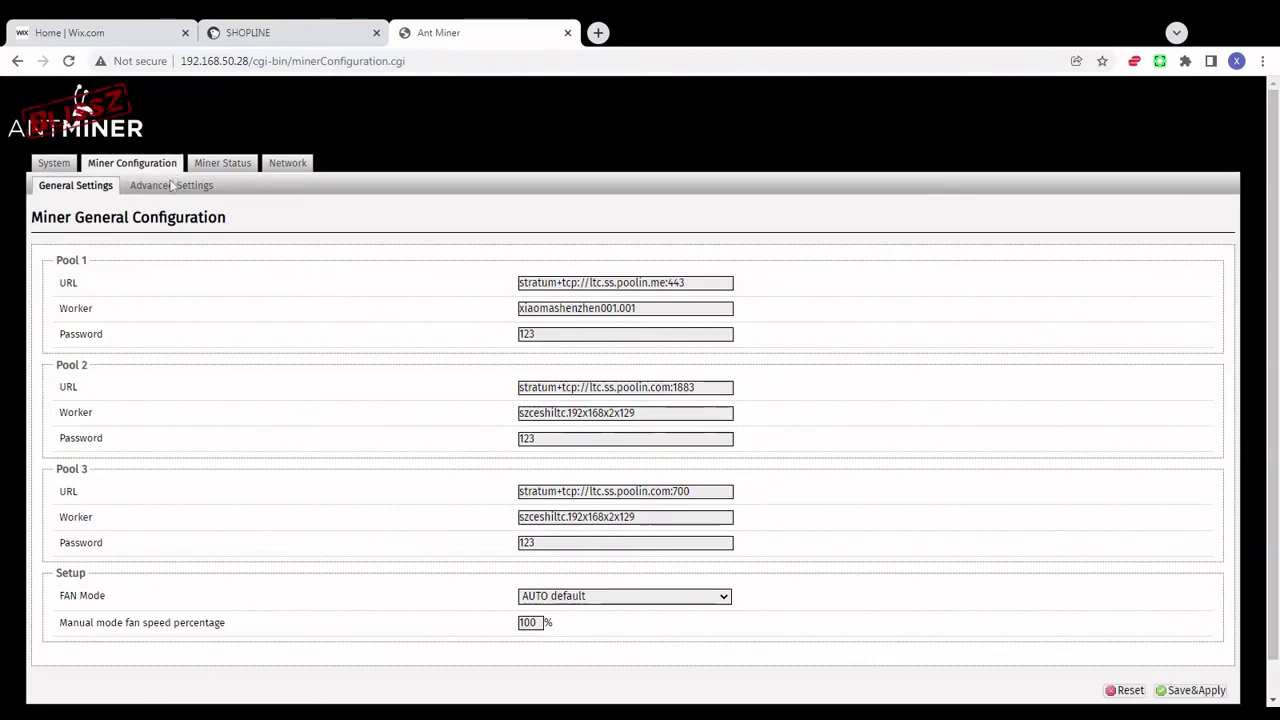
pyautogui.click(173, 190)
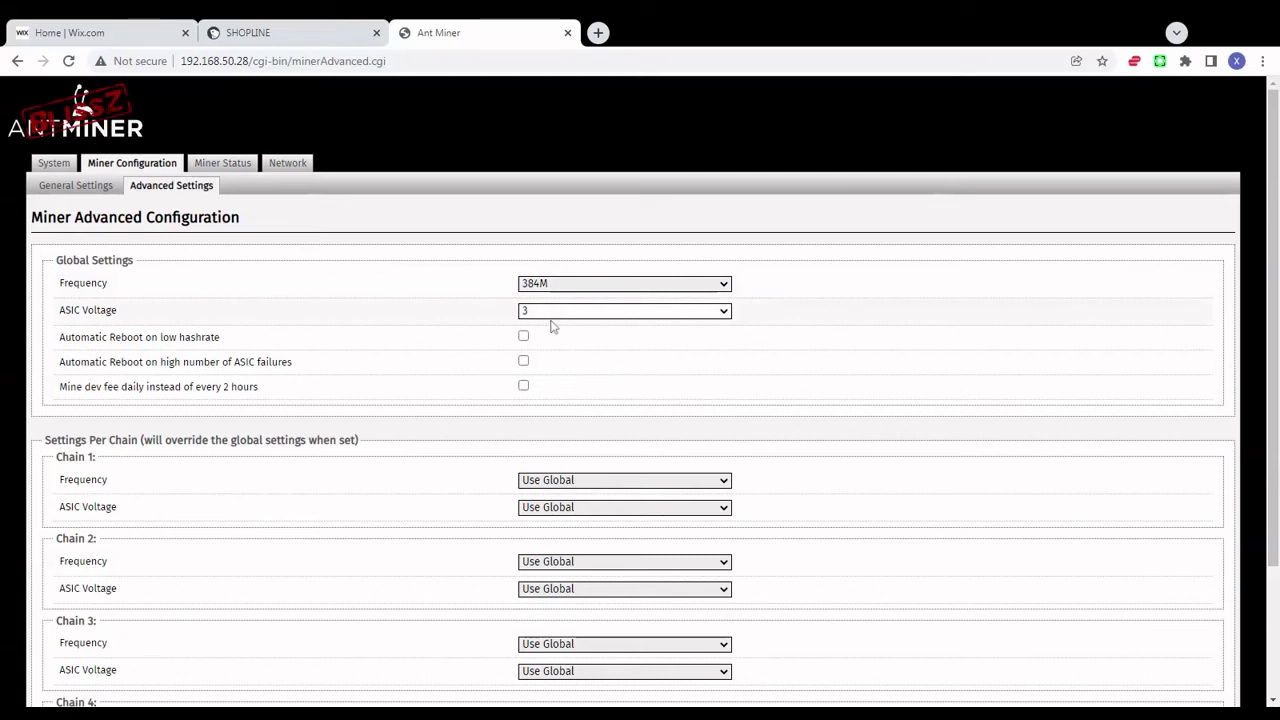
pyautogui.click(652, 356)
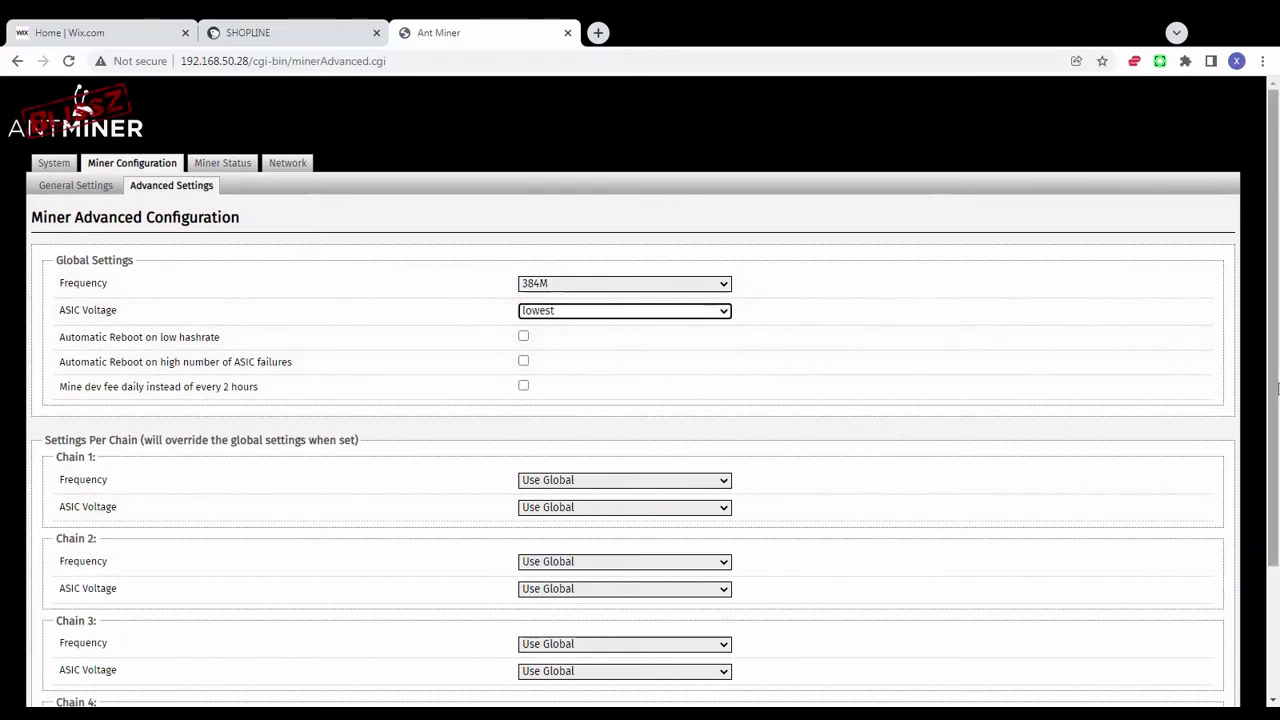
pyautogui.scroll(-2, 1277, 388)
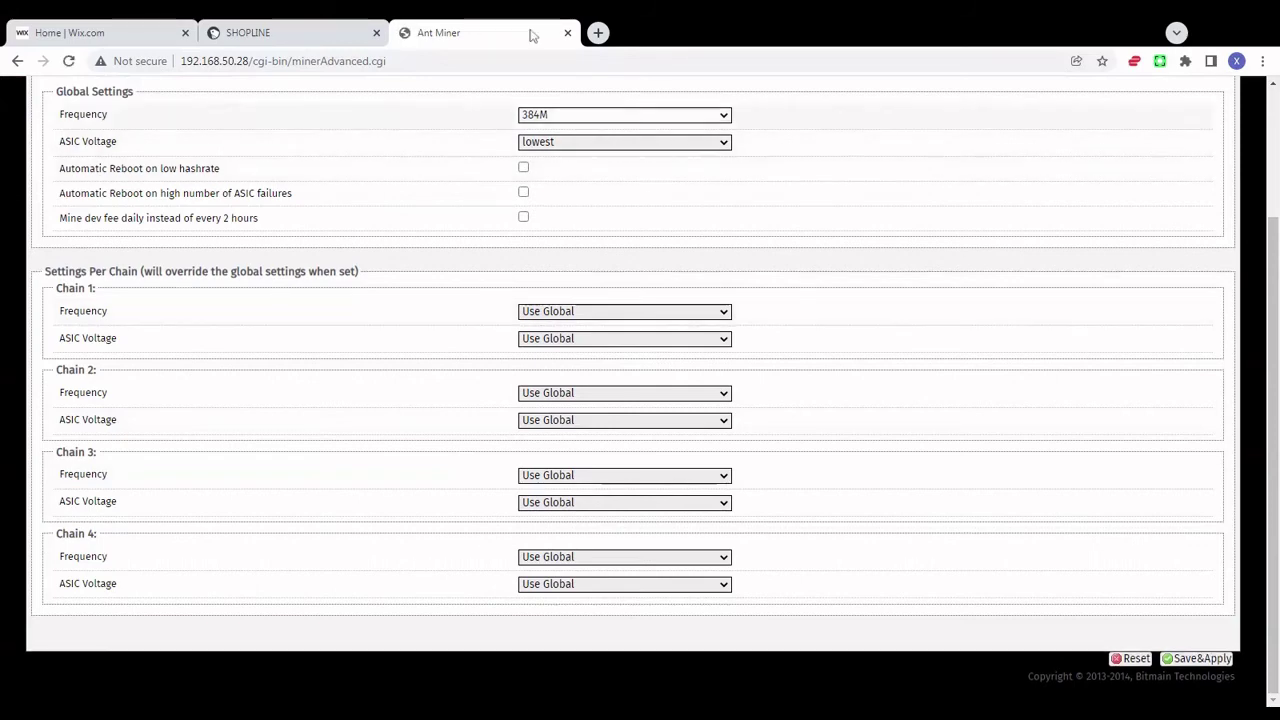
pyautogui.click(1274, 113)
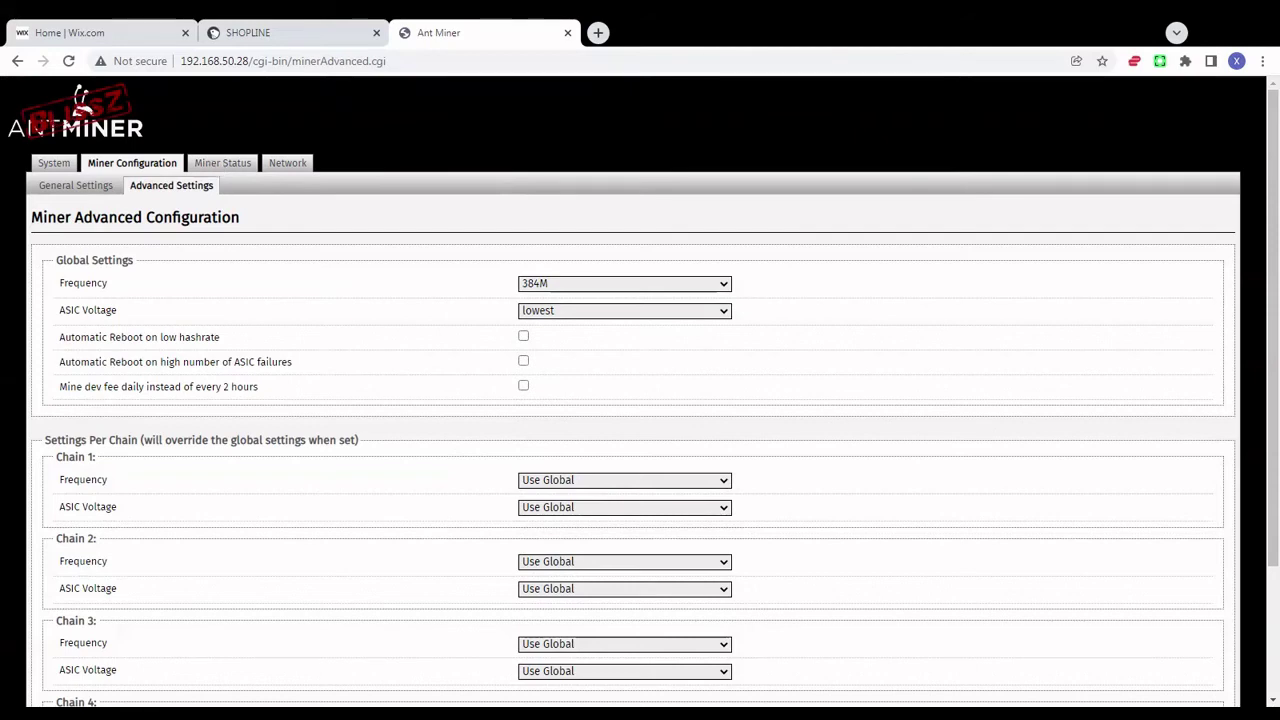
# - Check the hardware version on the system overview, and the average hash rate and chain voltage in the miner status
pyautogui.click(55, 165)
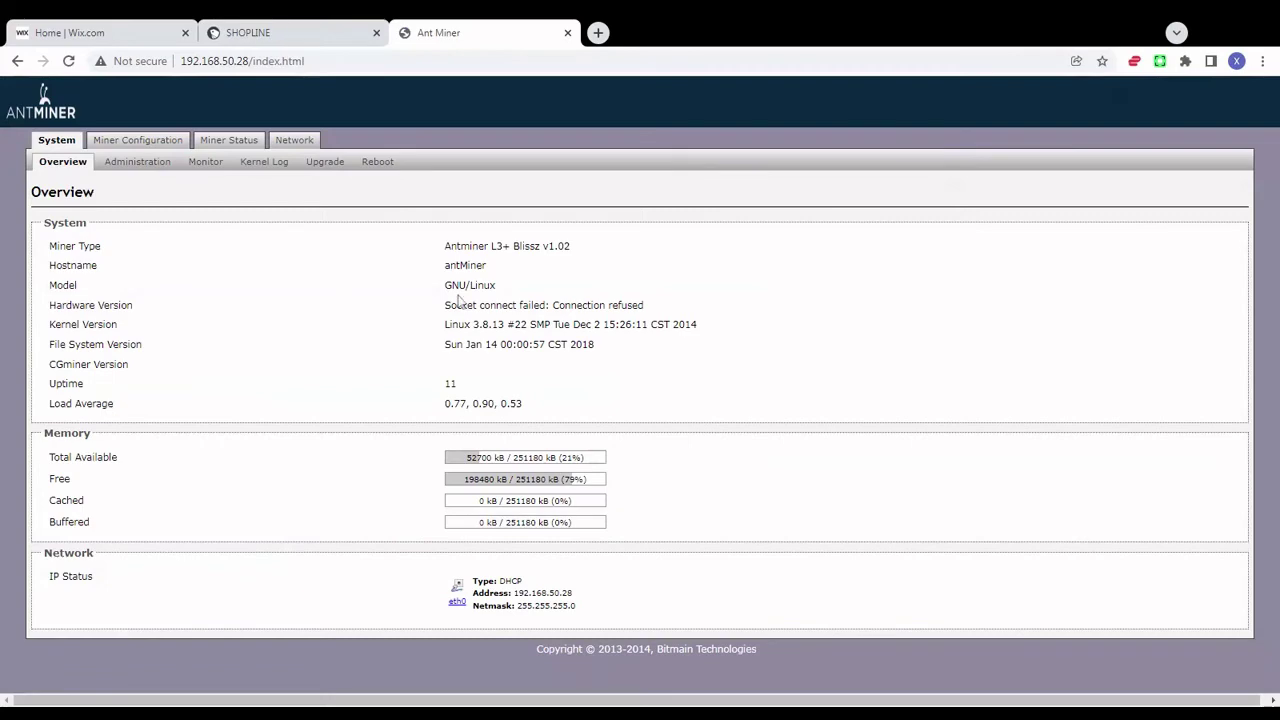
pyautogui.click(57, 146)
pyautogui.click(63, 146)
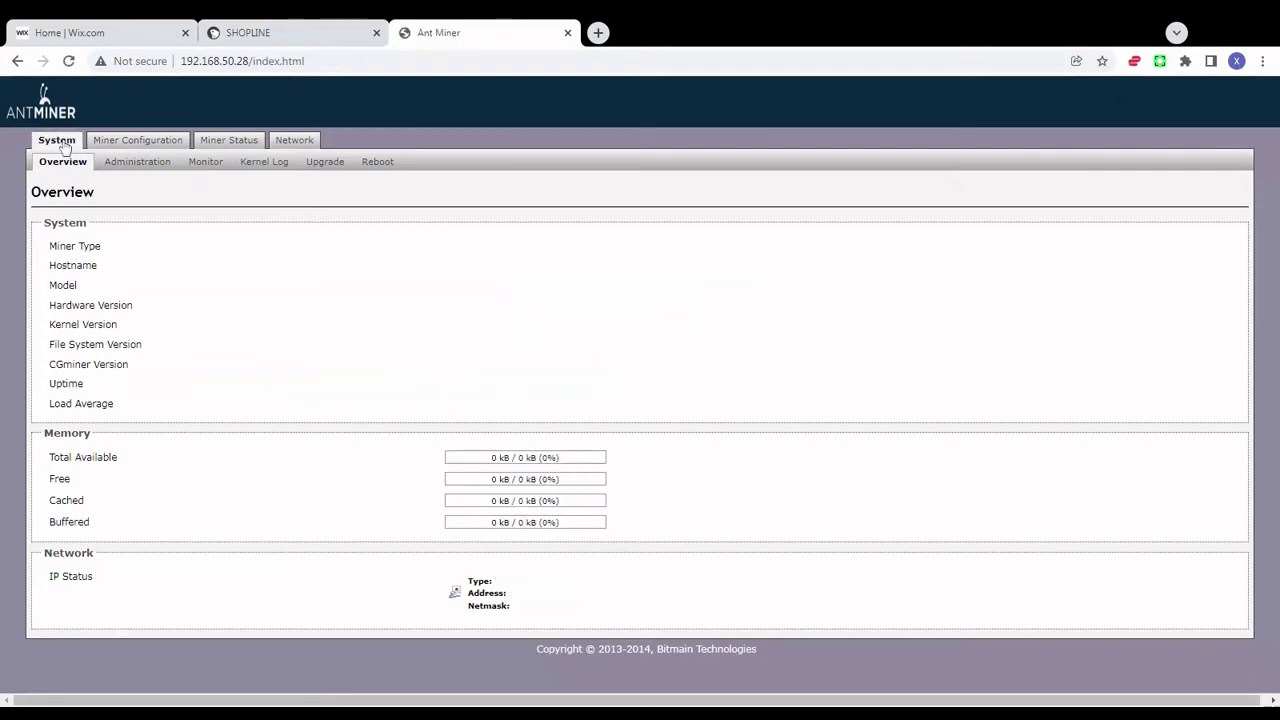
pyautogui.click(226, 141)
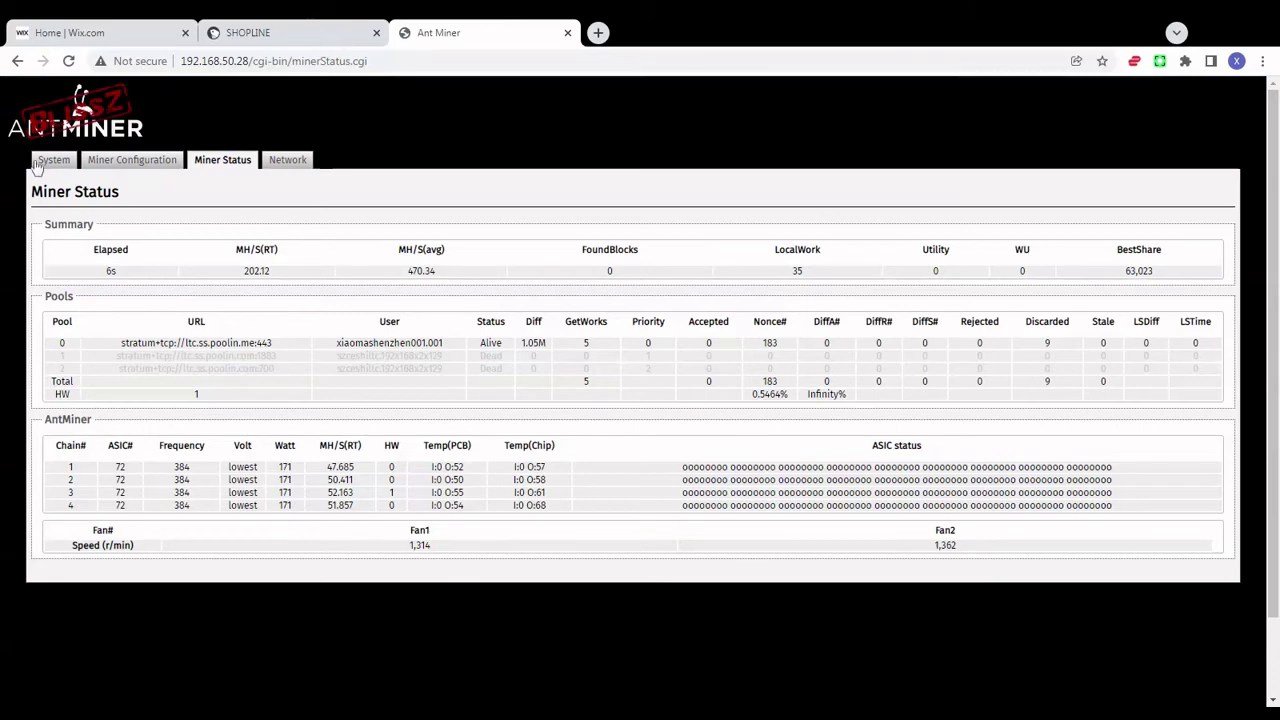
pyautogui.click(38, 162)
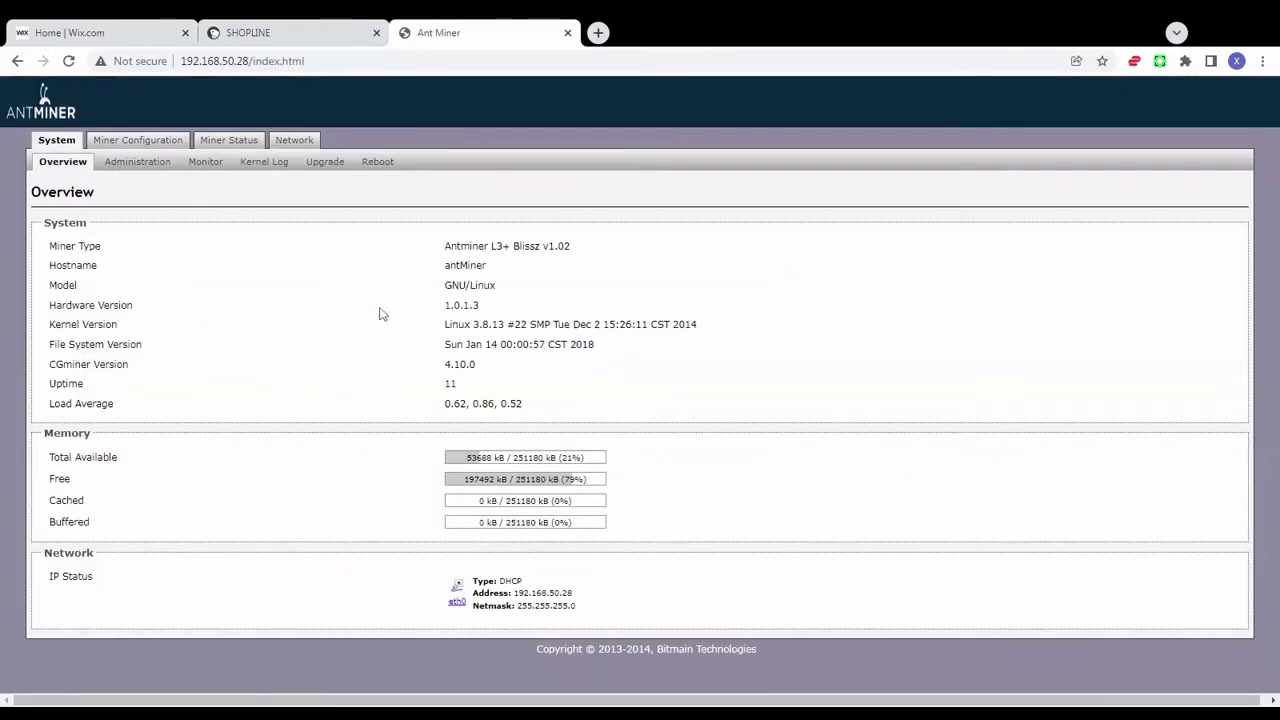
pyautogui.click(238, 146)
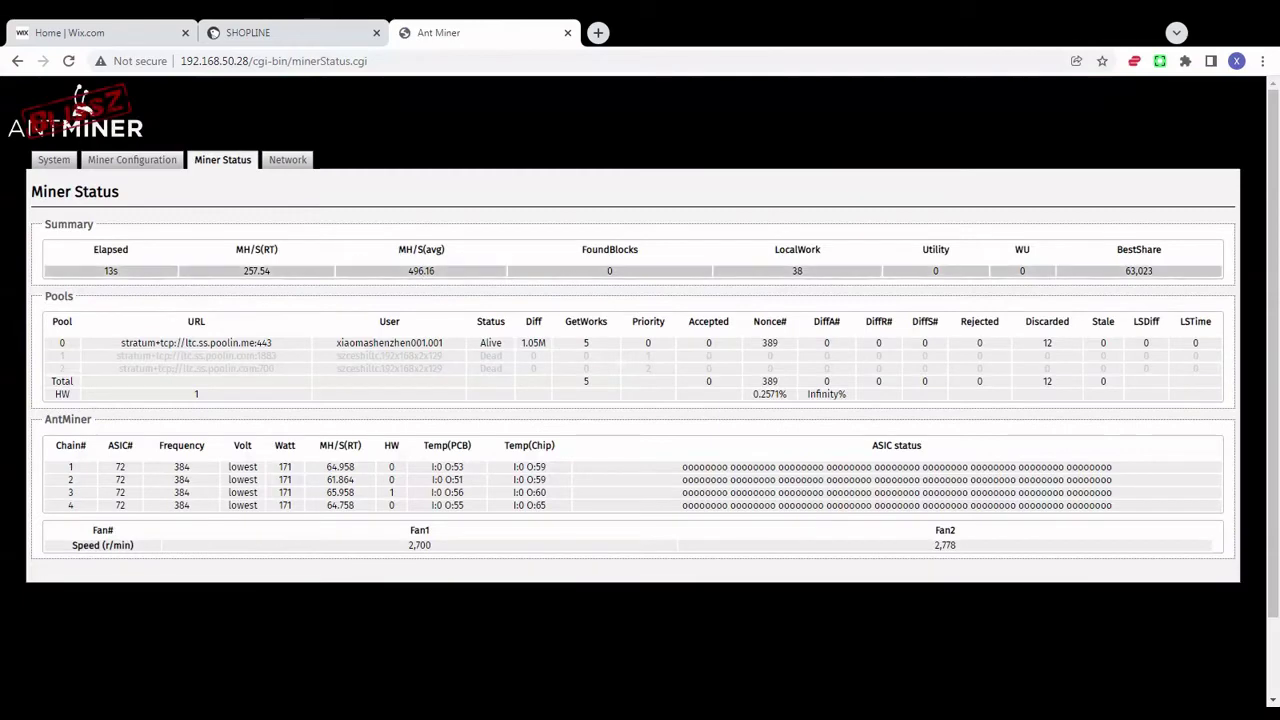
pyautogui.doubleClick(410, 278)
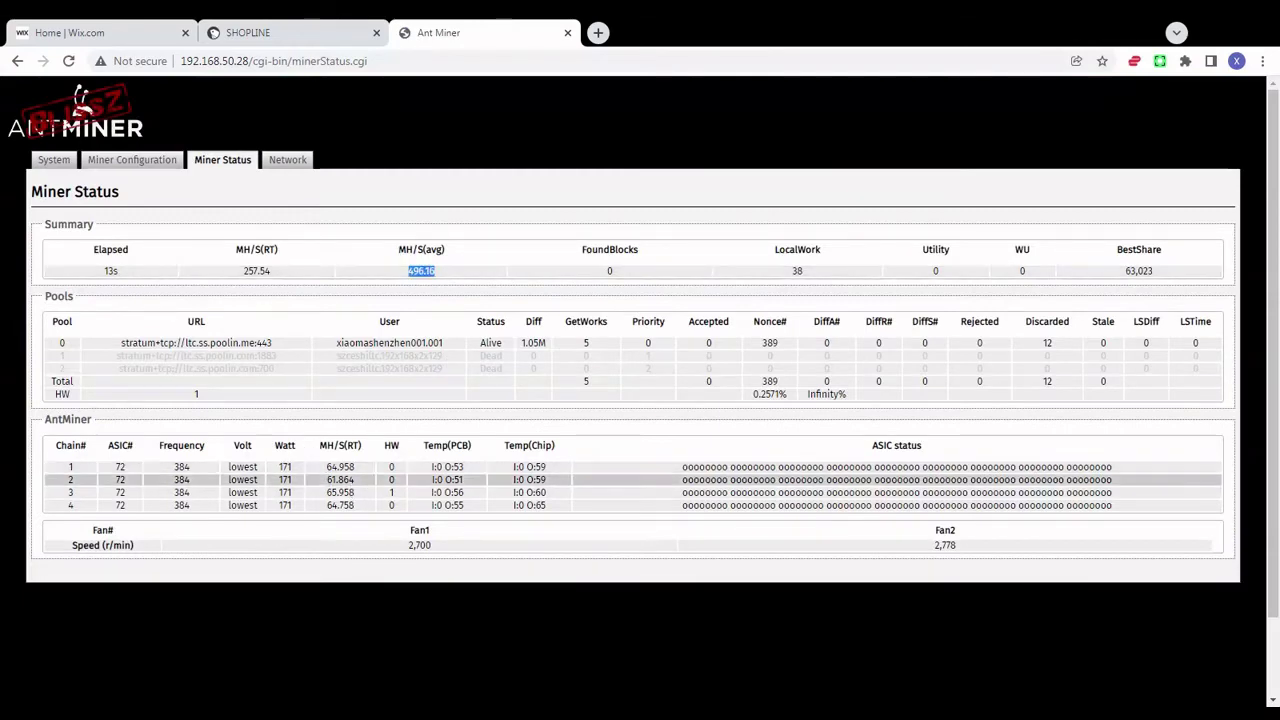
pyautogui.doubleClick(242, 446)
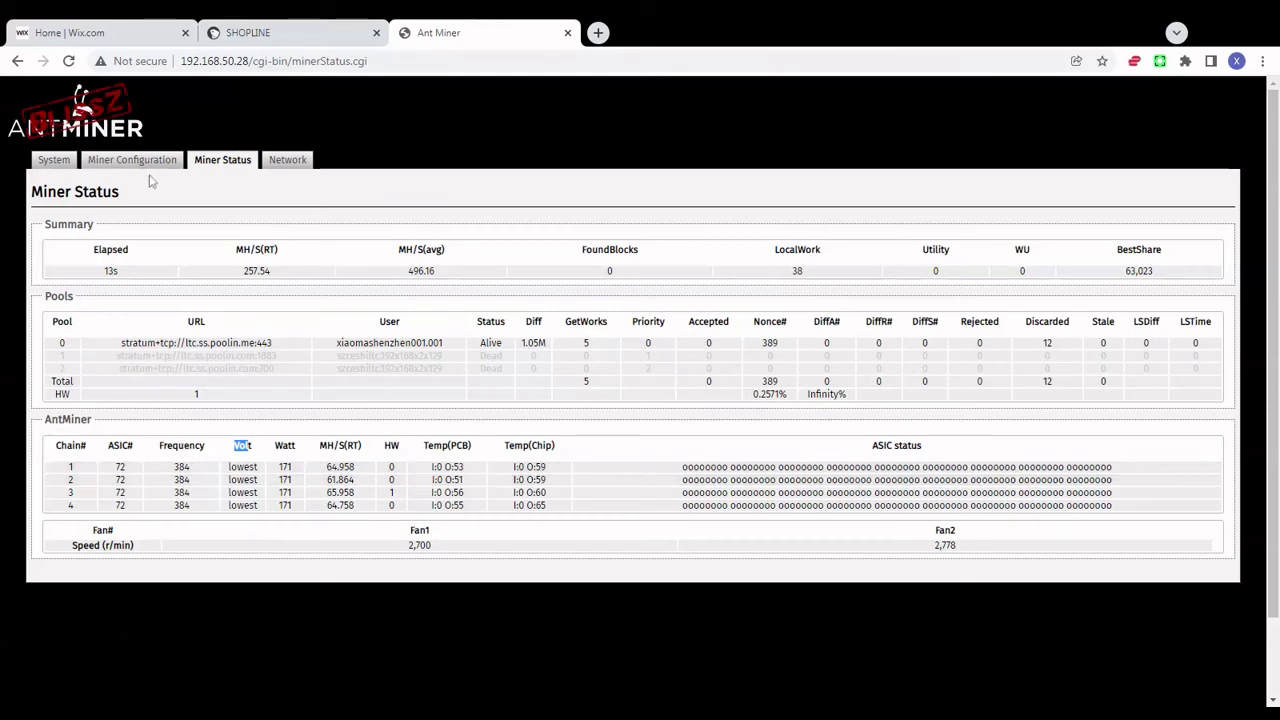
# - Set the global frequency to 381M in the advanced miner configuration, and save and apply it
pyautogui.click(143, 166)
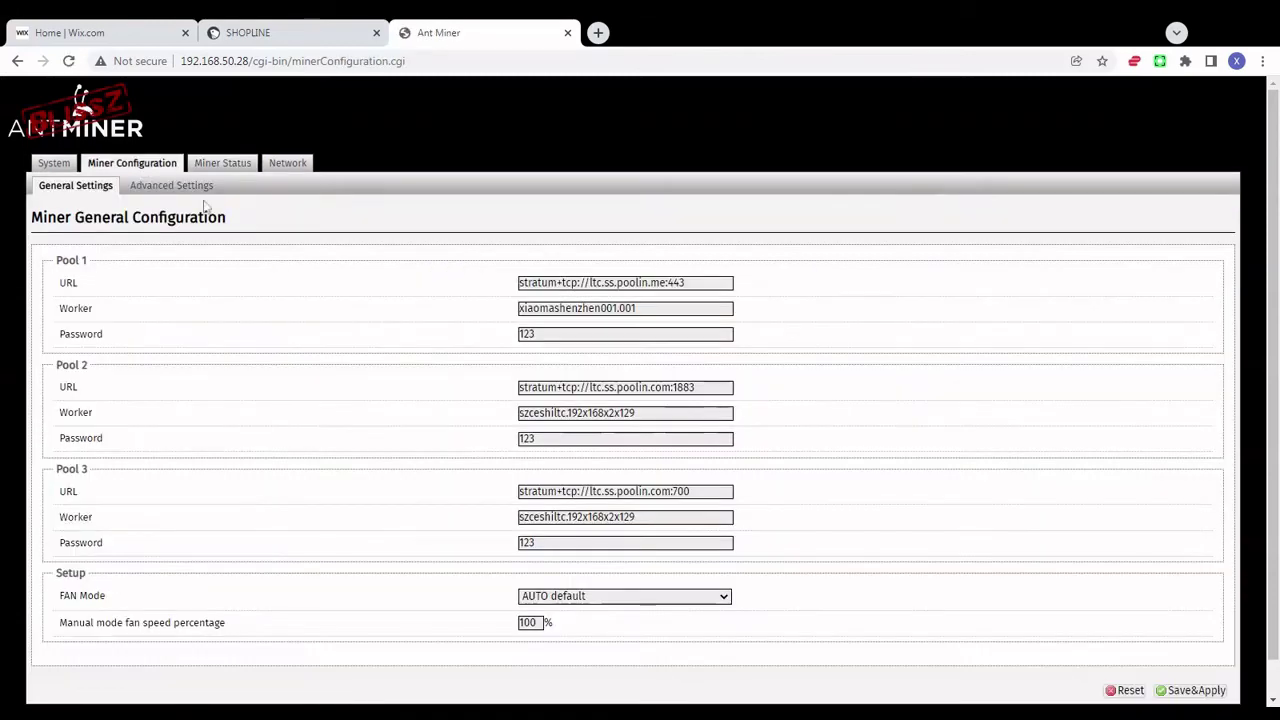
pyautogui.click(177, 185)
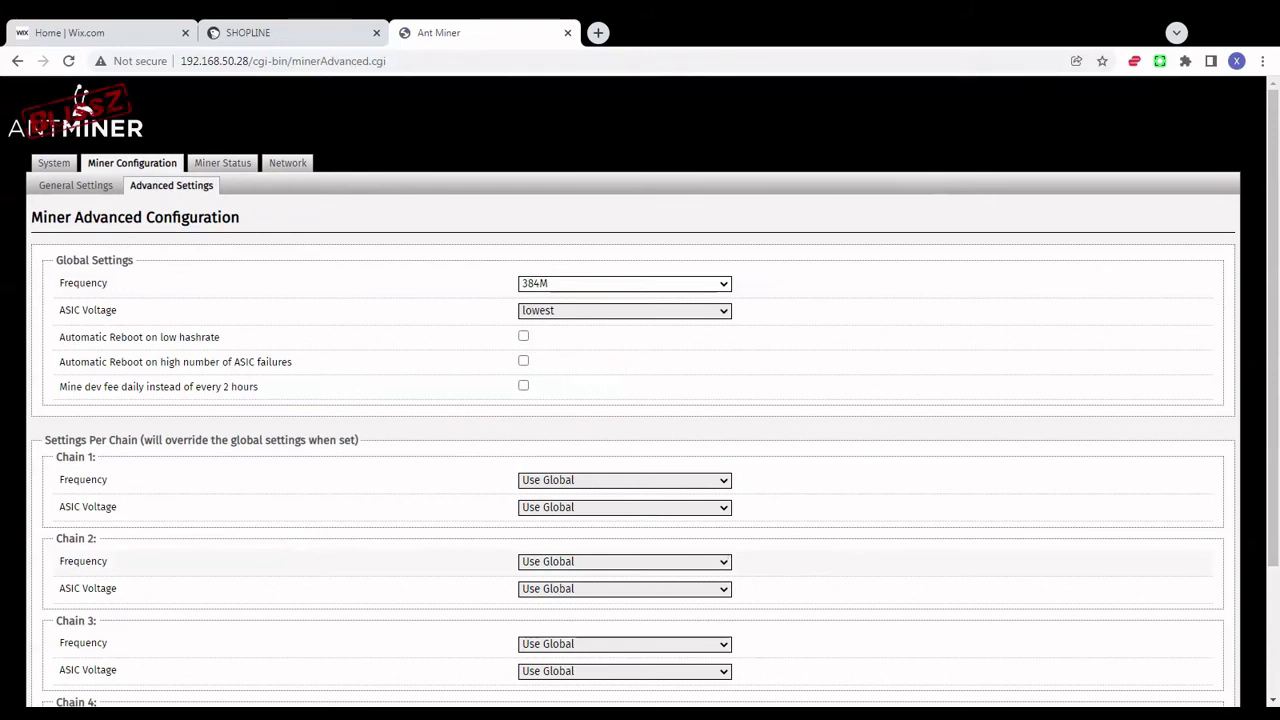
pyautogui.press('Up')
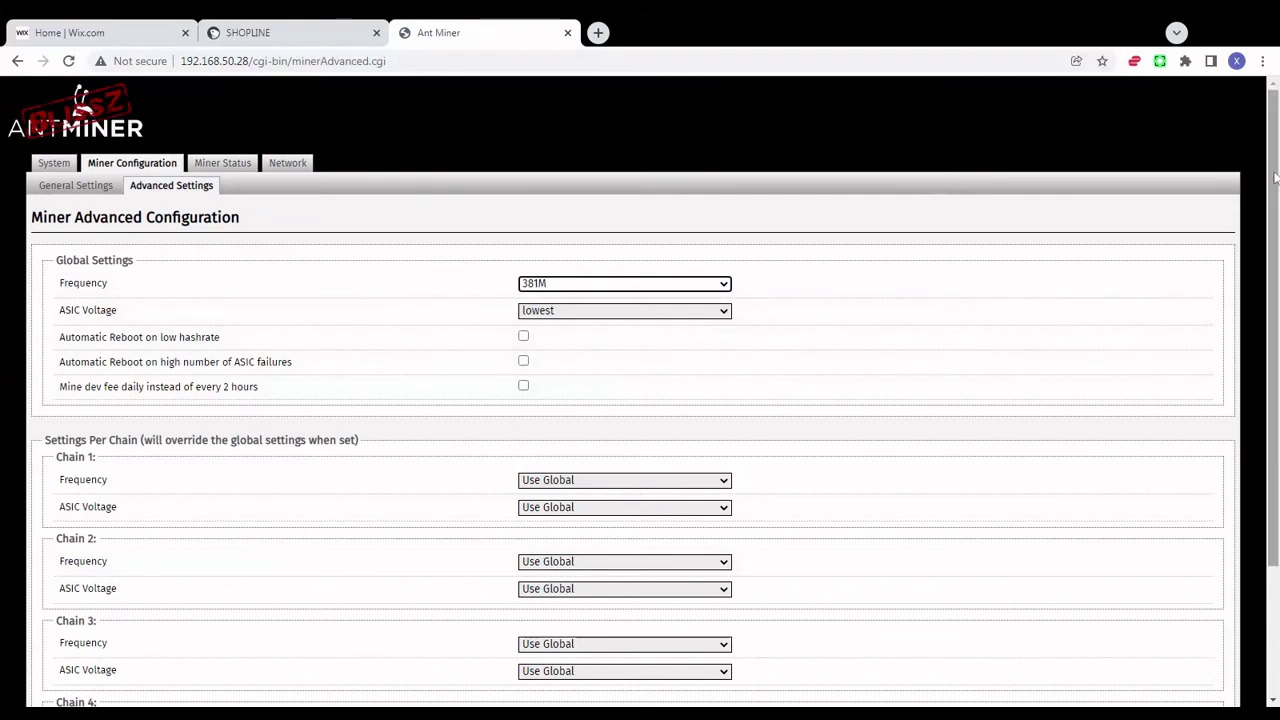
pyautogui.scroll(-2, 1276, 398)
pyautogui.scroll(2, 1276, 398)
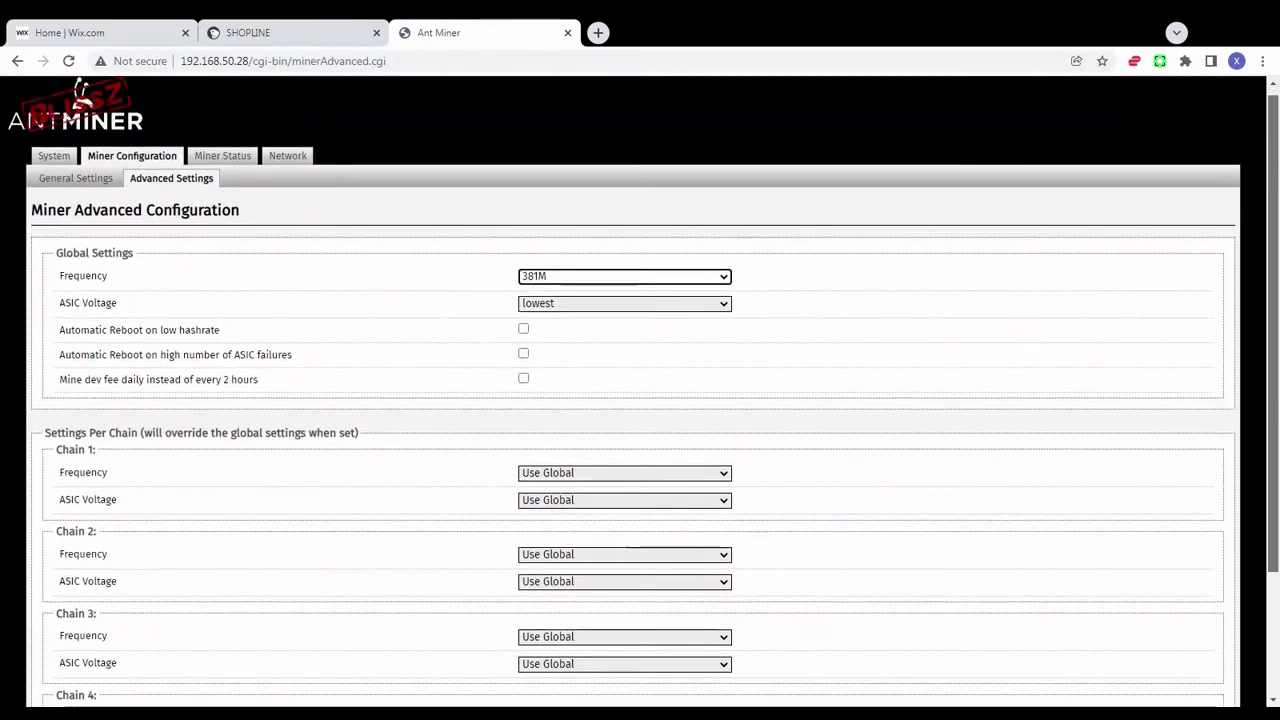
pyautogui.scroll(-2, 1245, 617)
pyautogui.click(1186, 662)
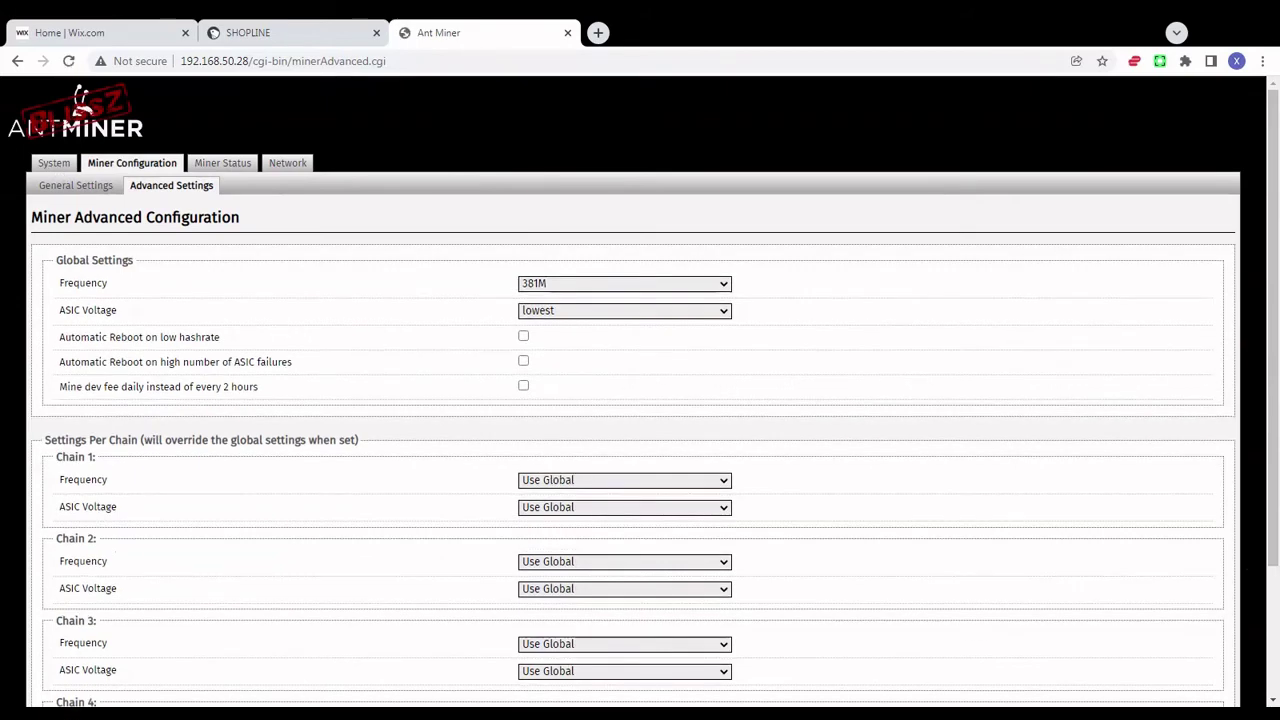
# - Reload the system overview and miner status until the miner has restarted, and check the wattage of chain 1
pyautogui.click(56, 164)
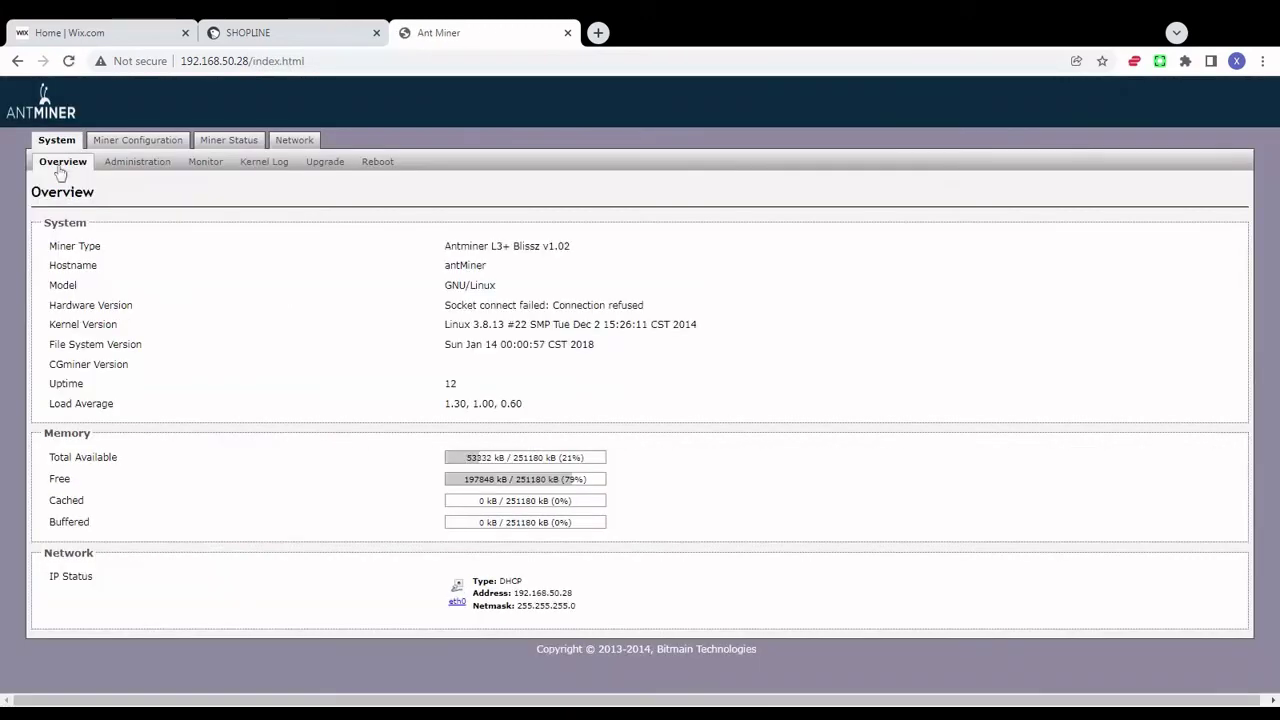
pyautogui.click(60, 147)
pyautogui.click(183, 147)
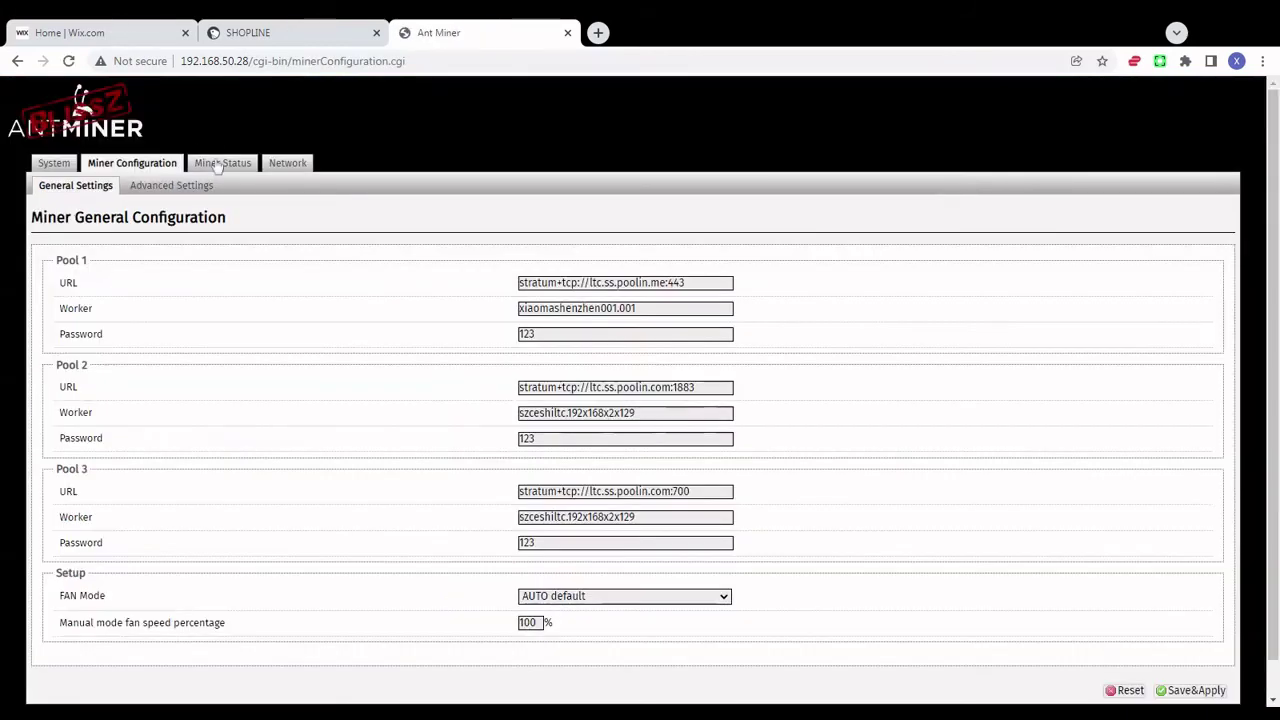
pyautogui.click(221, 163)
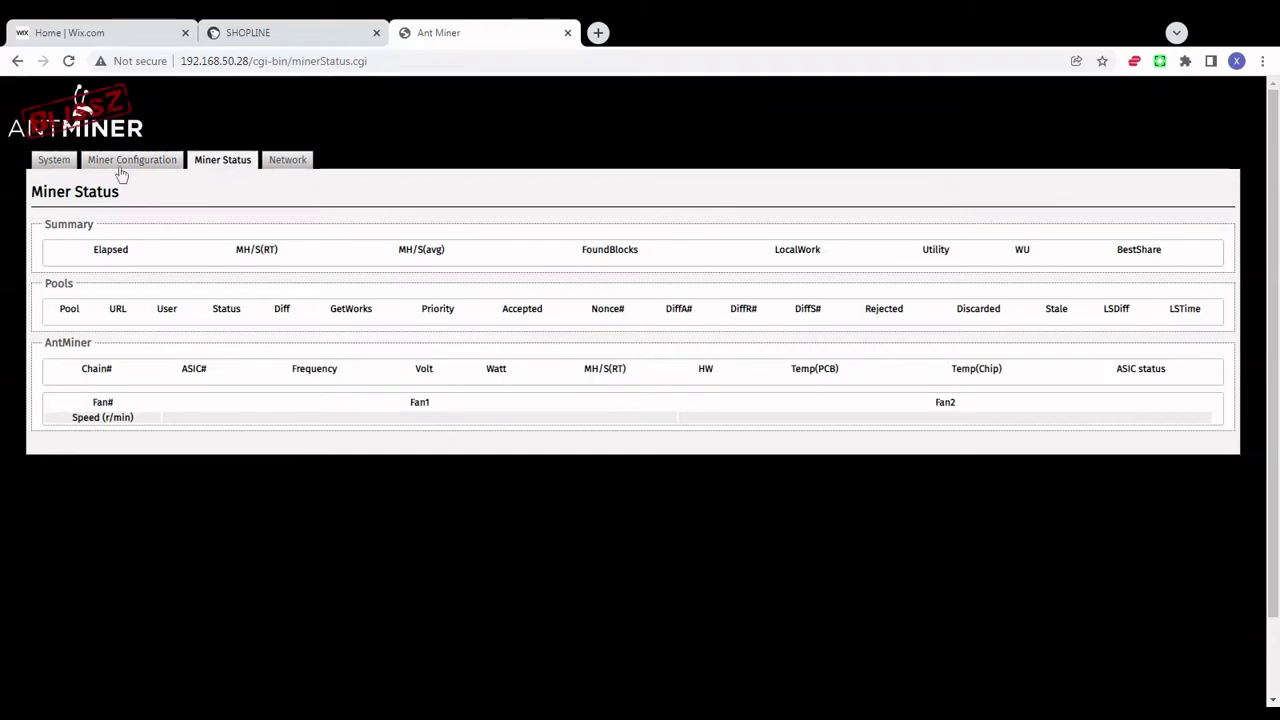
pyautogui.click(62, 164)
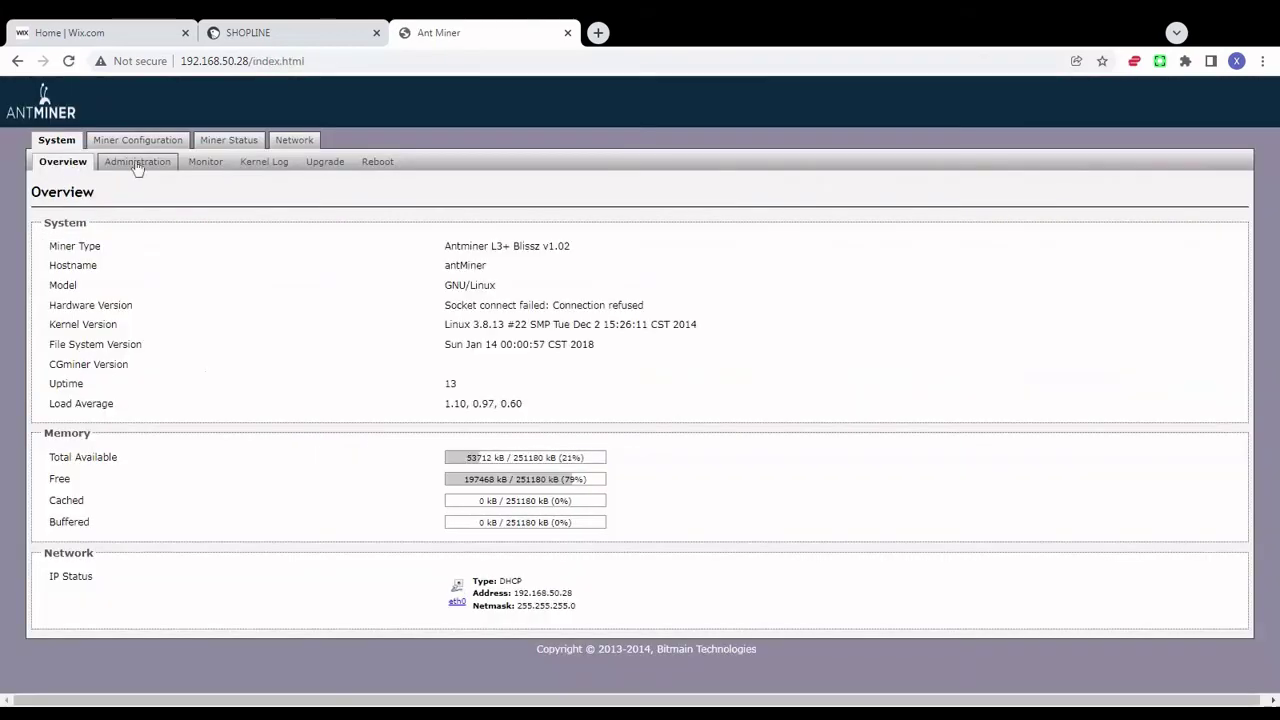
pyautogui.click(217, 145)
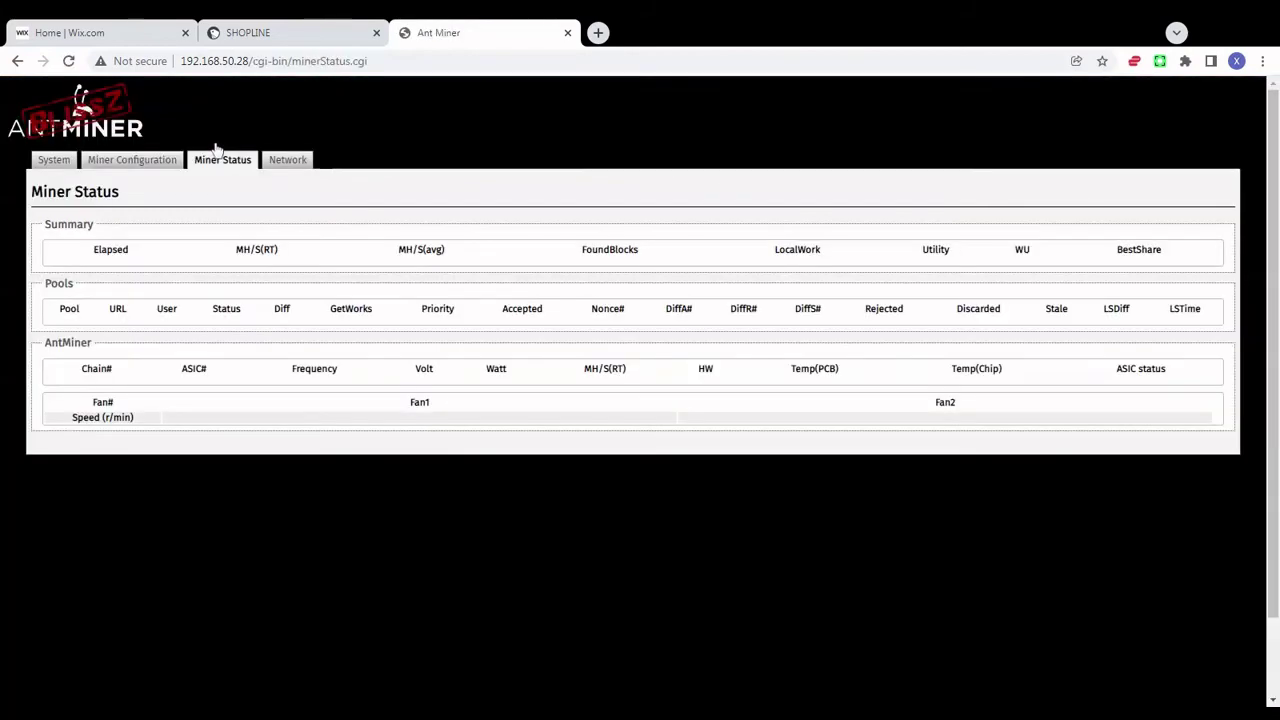
pyautogui.click(70, 166)
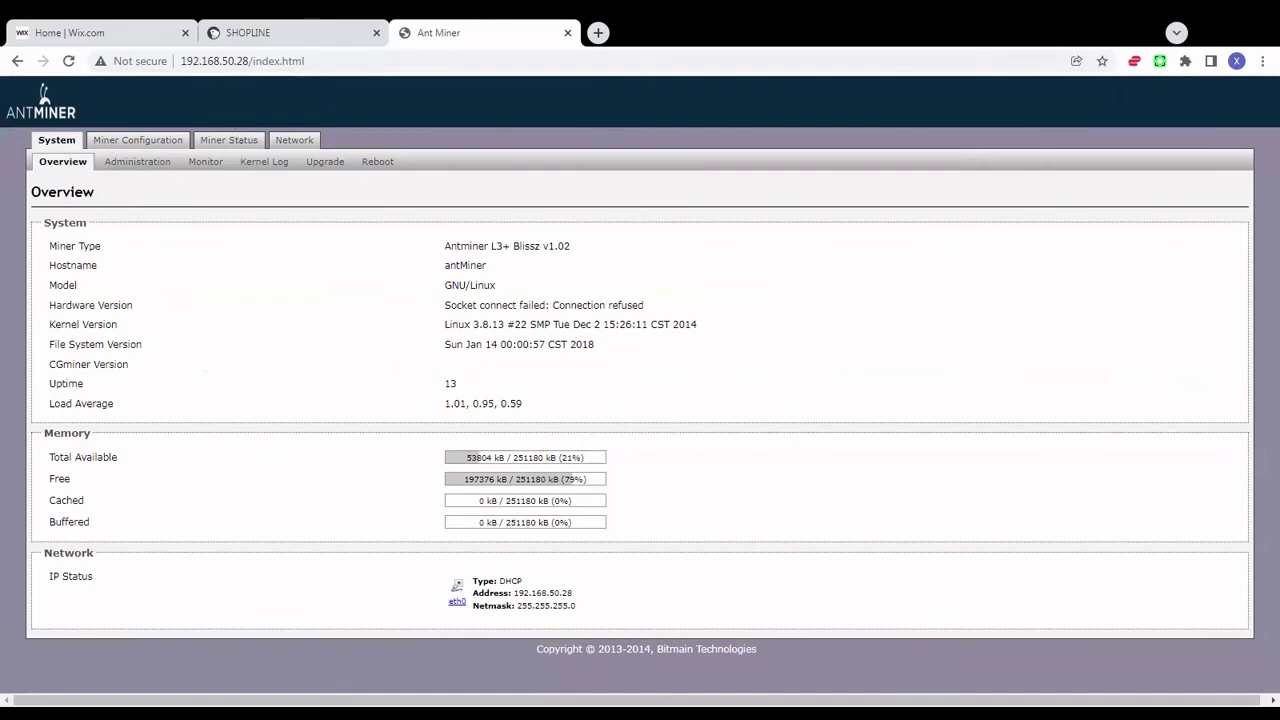
pyautogui.click(232, 142)
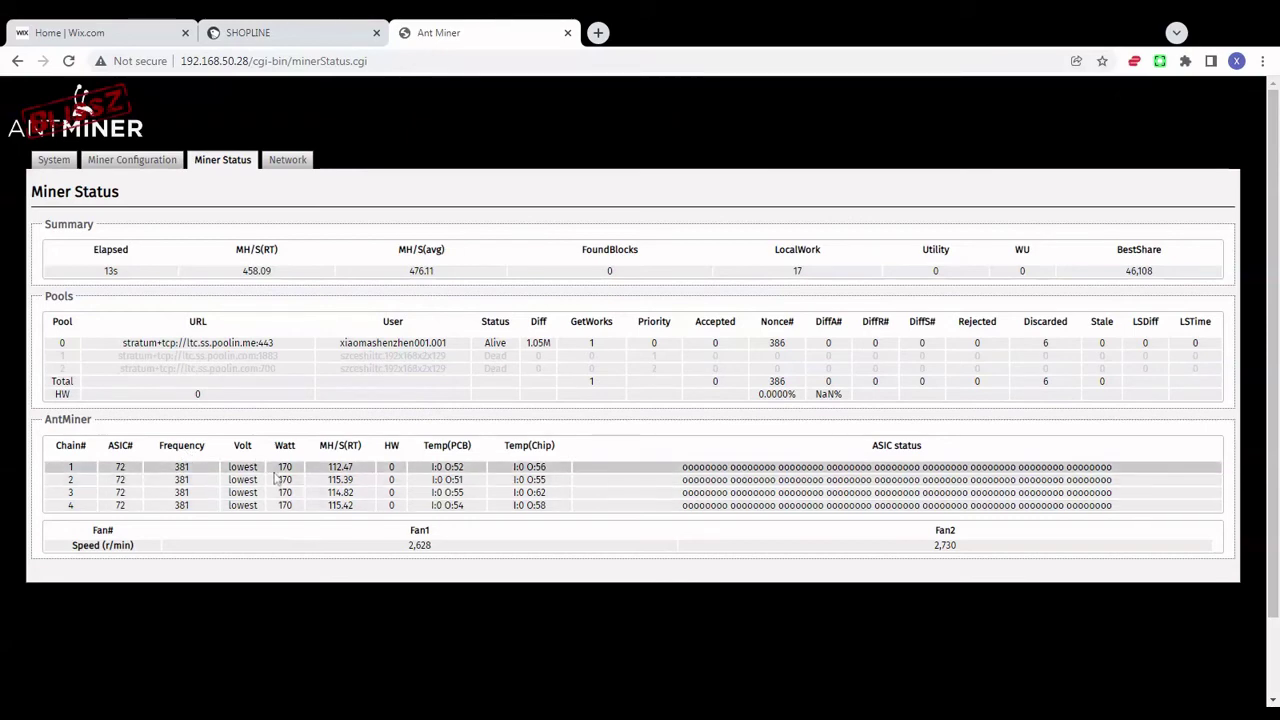
pyautogui.moveTo(277, 467); pyautogui.dragTo(296, 470)
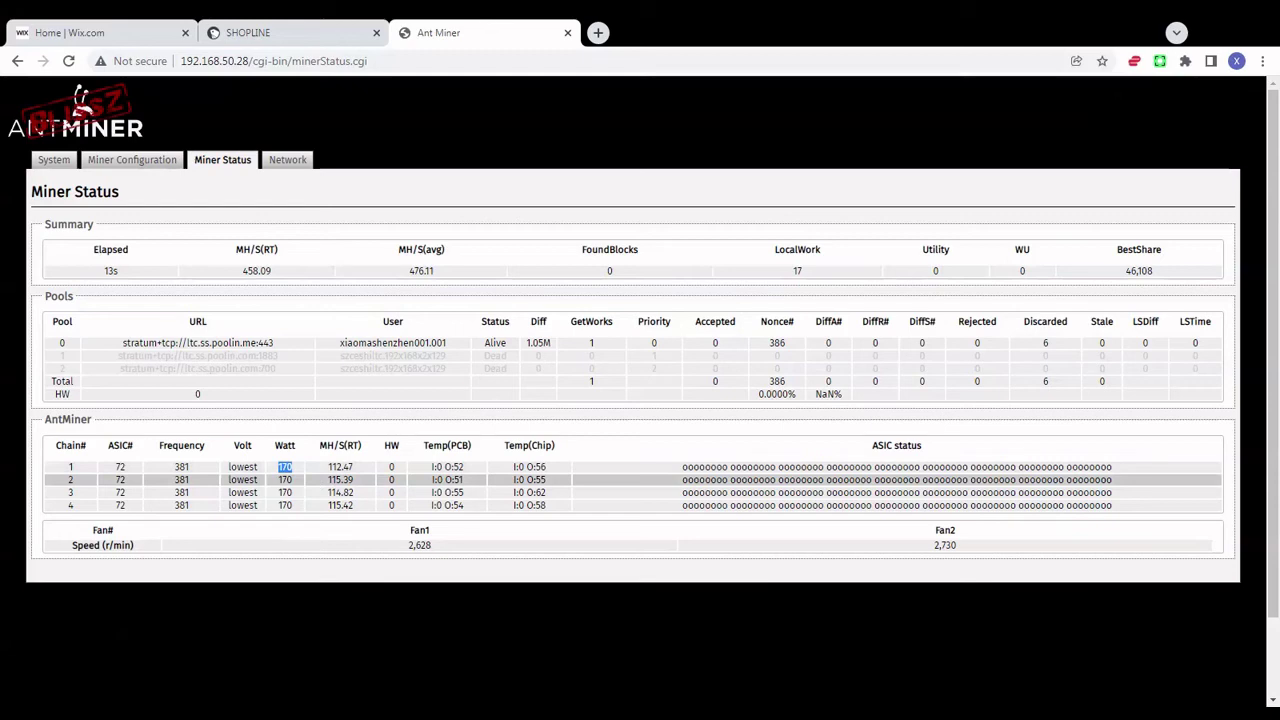
# - Reload the miner status several times to track the average hash rate, and check the wattage and voltage of chain 1
pyautogui.moveTo(405, 275); pyautogui.dragTo(432, 275)
pyautogui.click(446, 275)
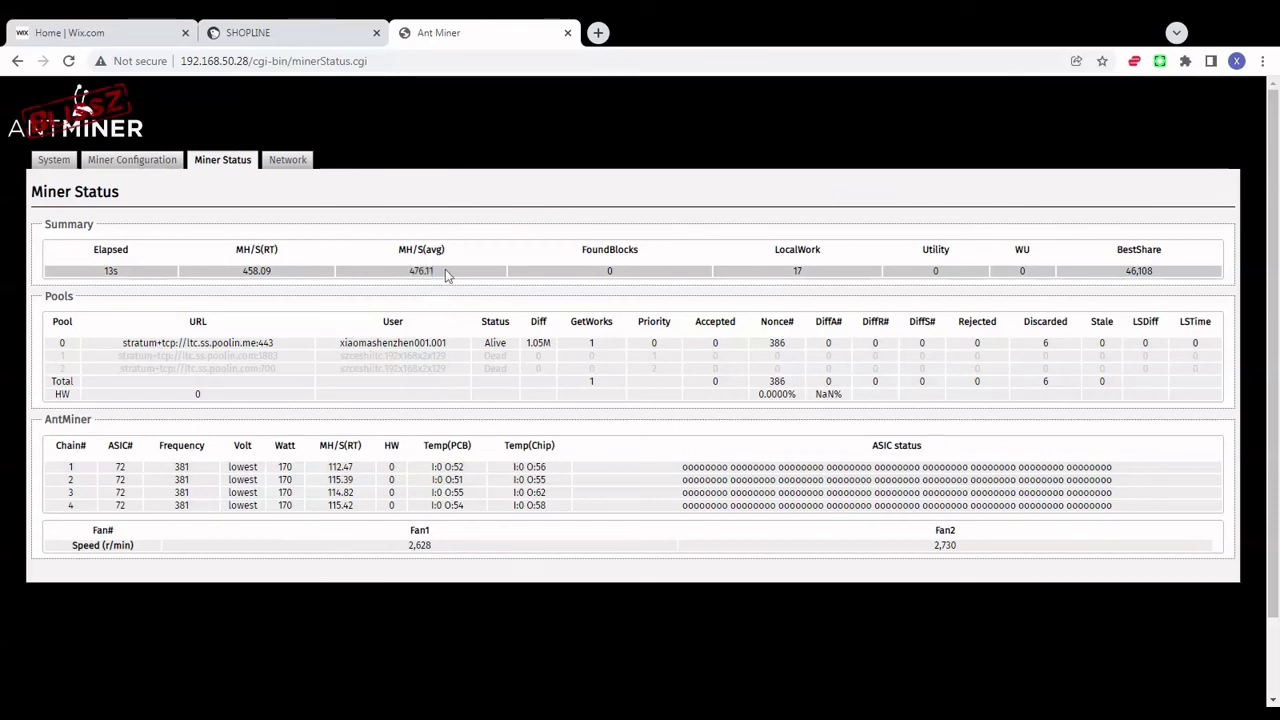
pyautogui.click(206, 169)
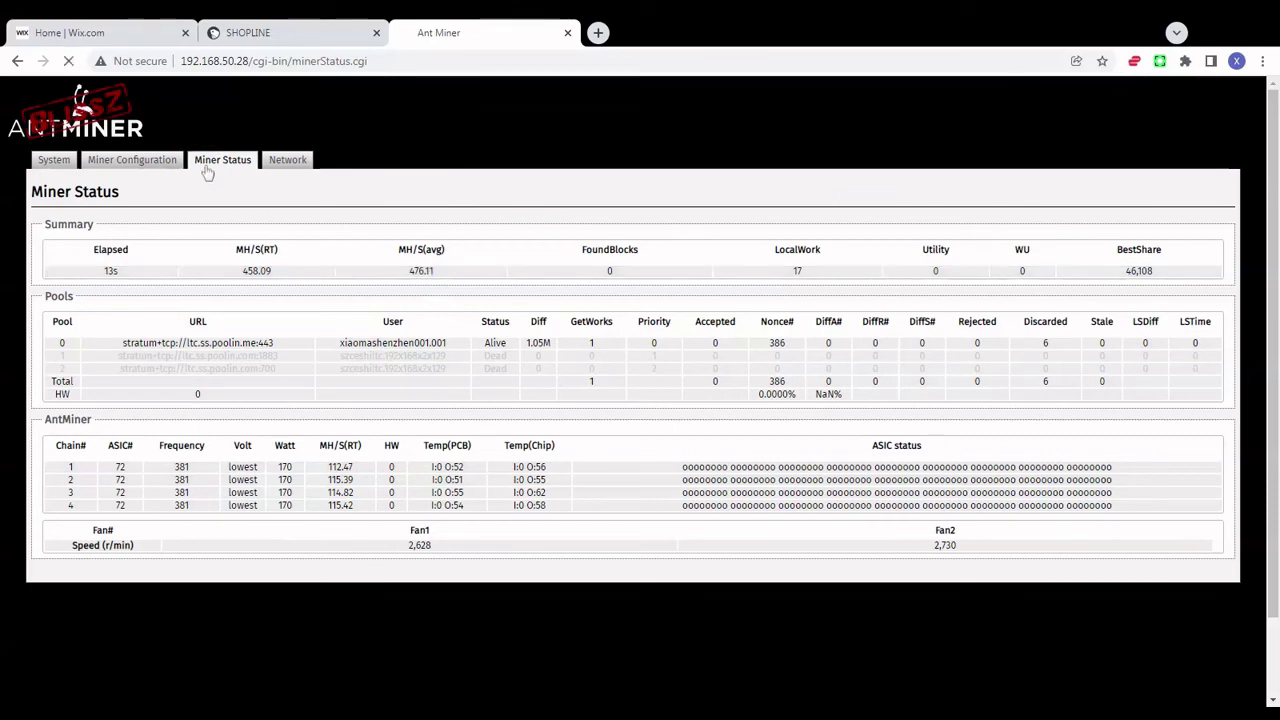
pyautogui.moveTo(406, 274); pyautogui.dragTo(440, 273)
pyautogui.click(440, 273)
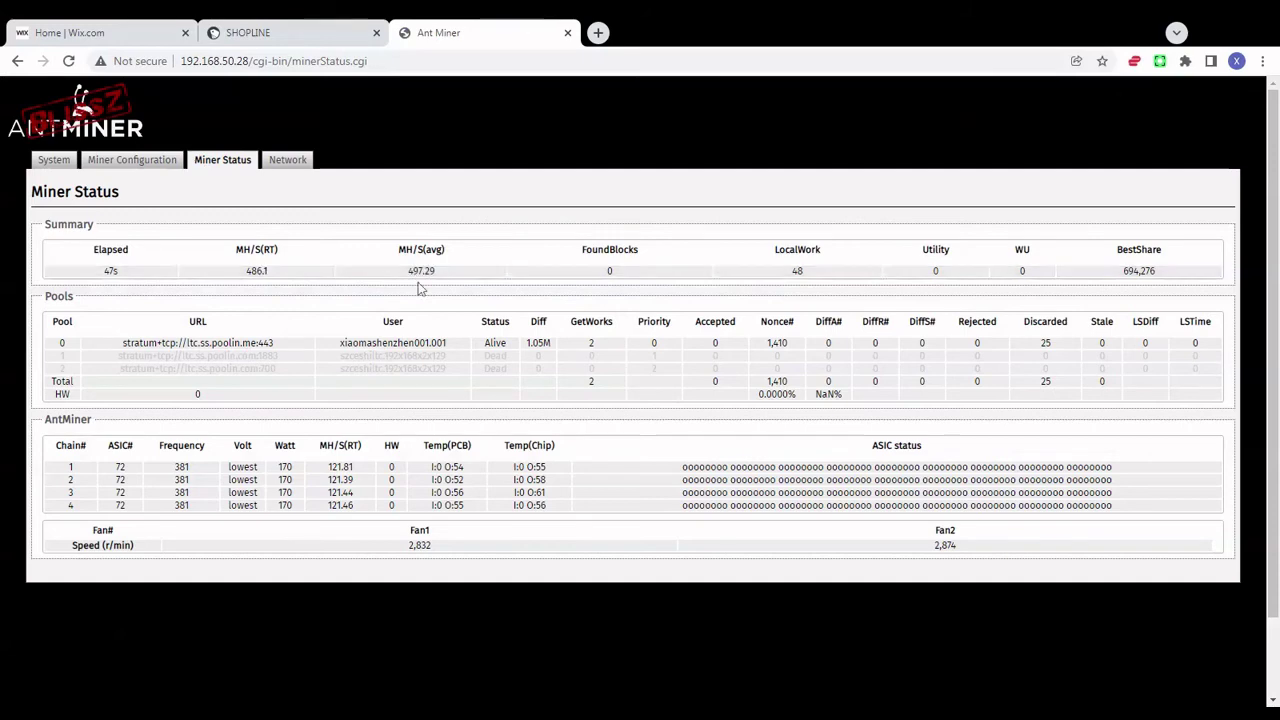
pyautogui.click(226, 167)
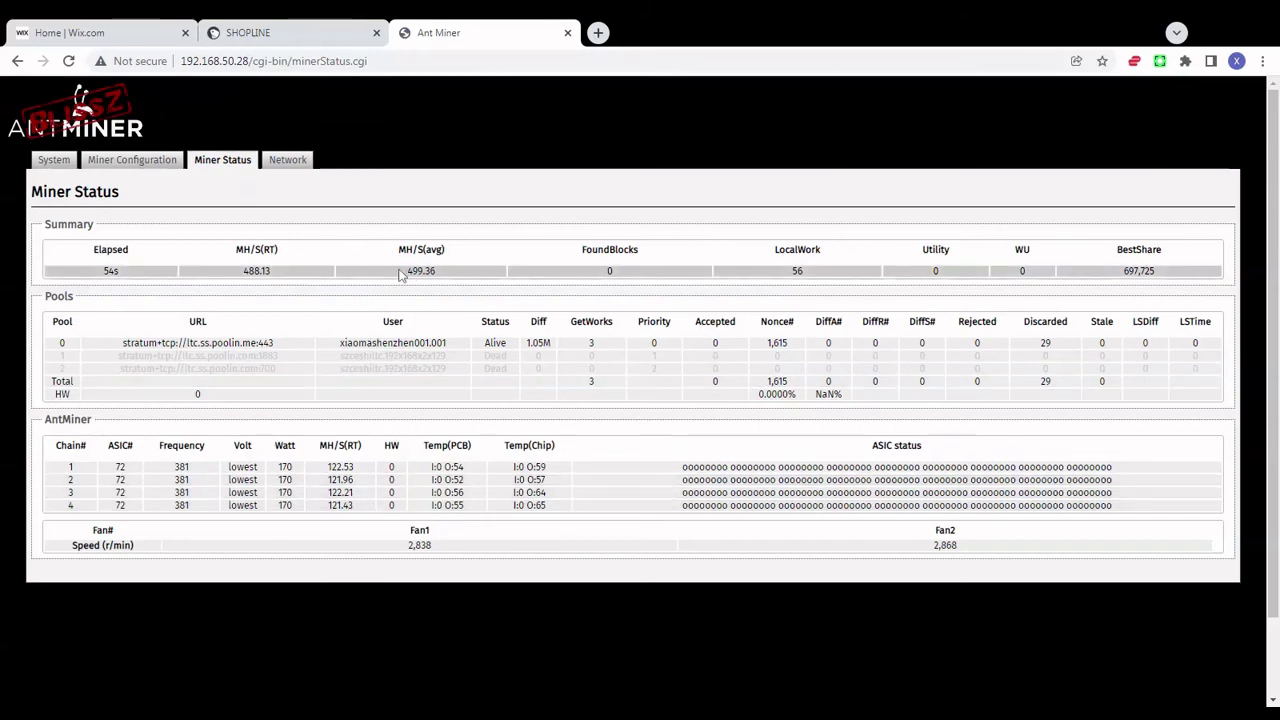
pyautogui.click(216, 168)
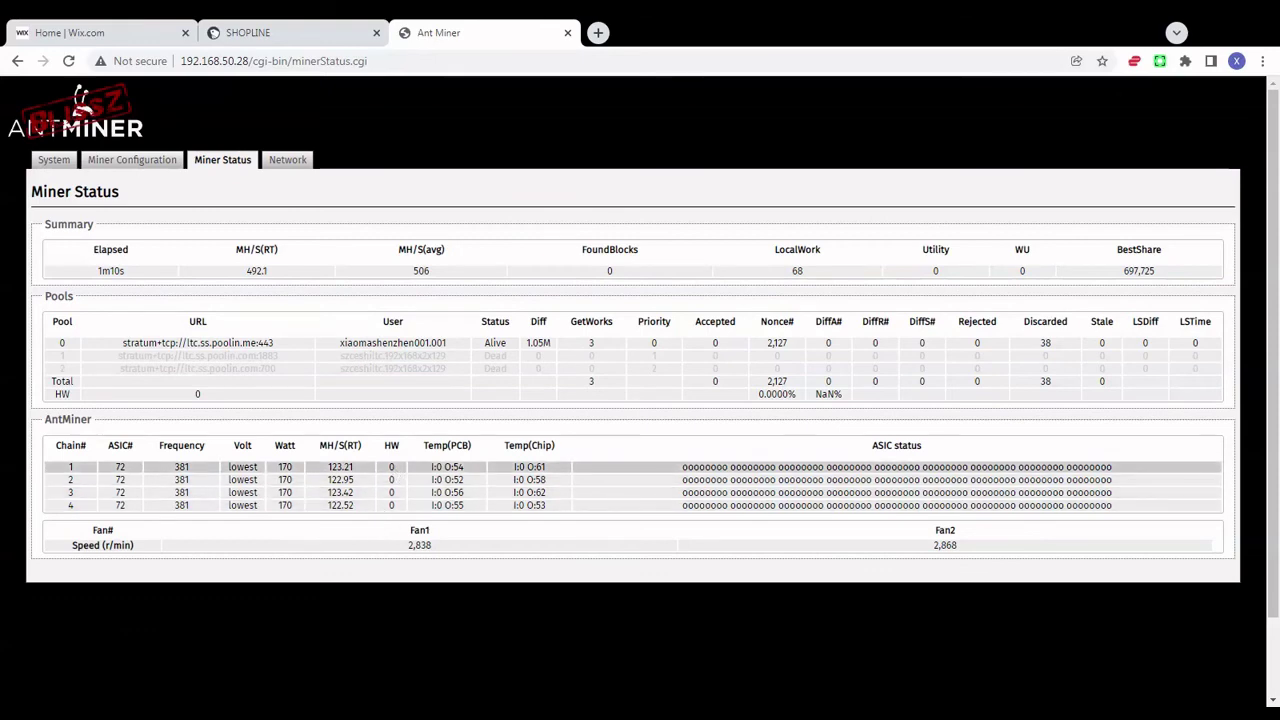
pyautogui.doubleClick(287, 467)
pyautogui.click(246, 467)
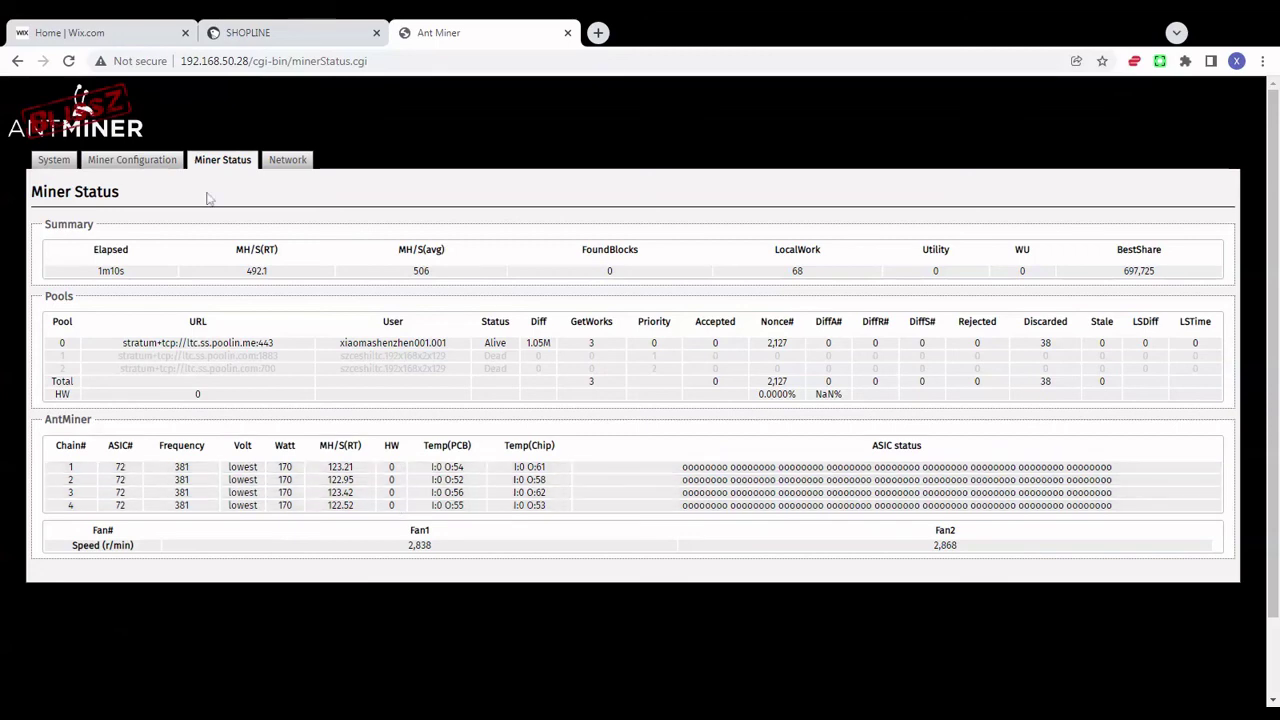
# - Open the advanced miner configuration and review the global settings and the per-chain frequency and ASIC voltage settings
pyautogui.click(170, 162)
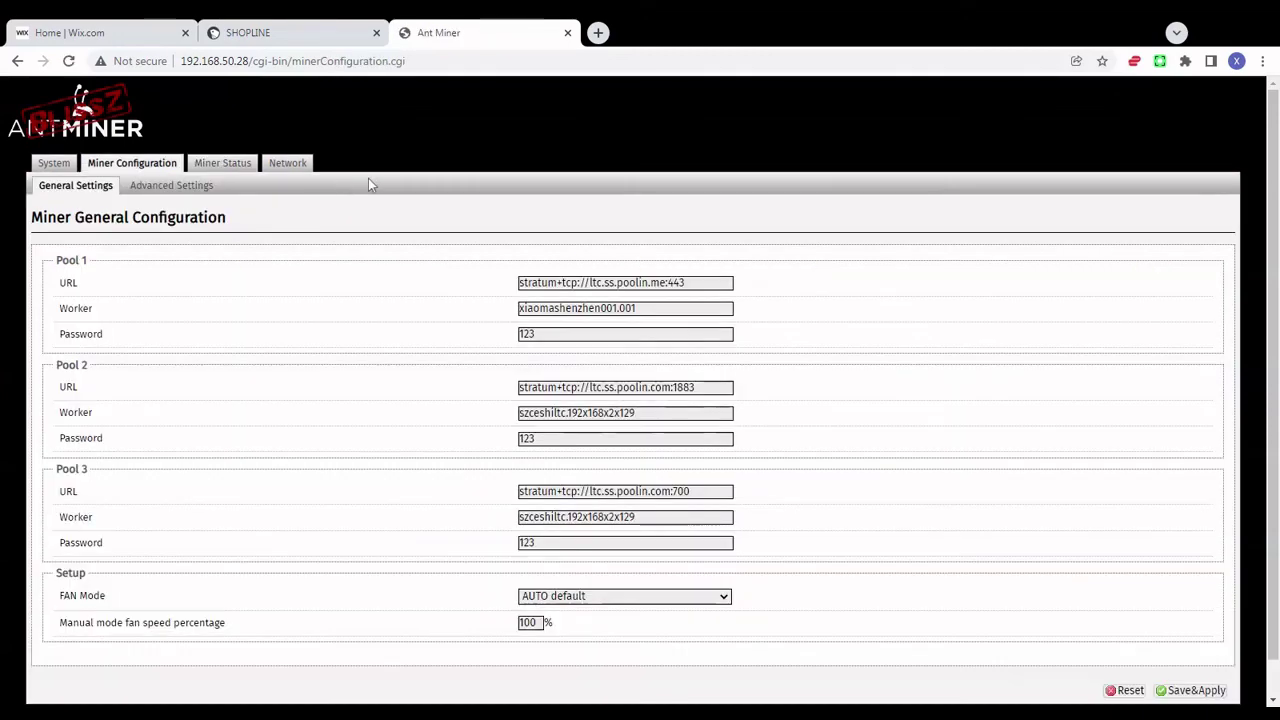
pyautogui.click(172, 185)
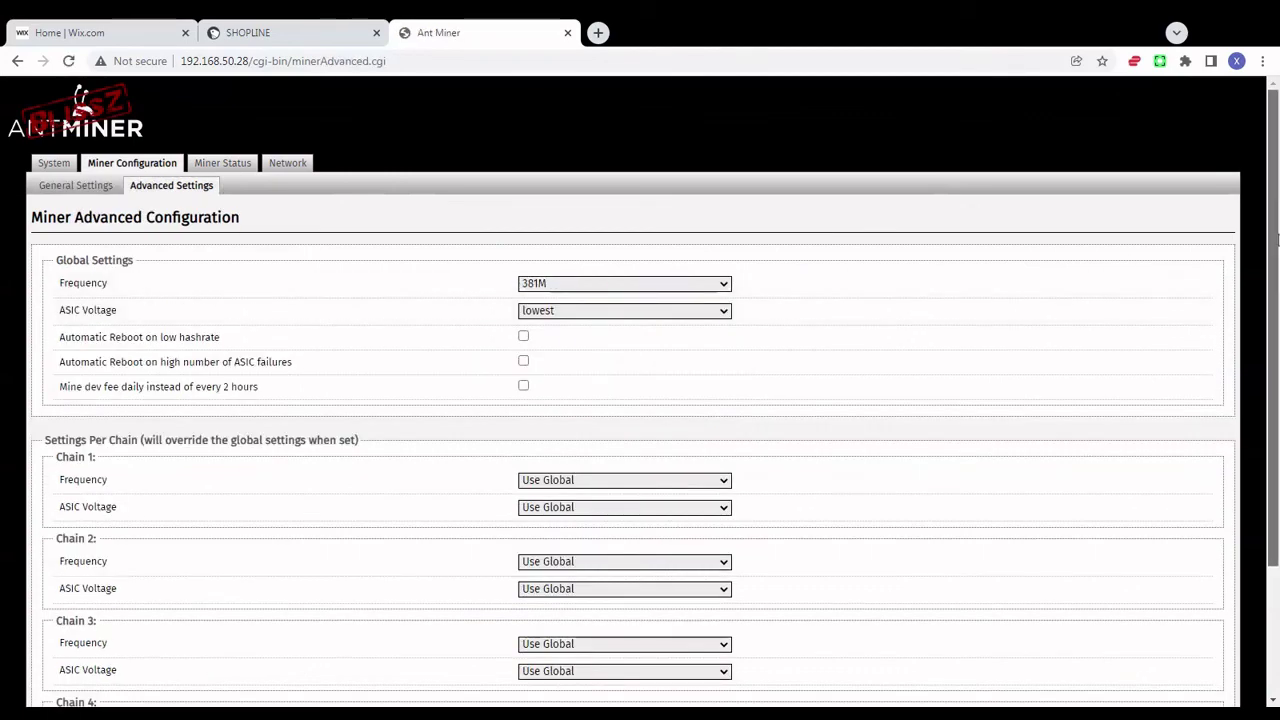
pyautogui.scroll(-2, 1016, 441)
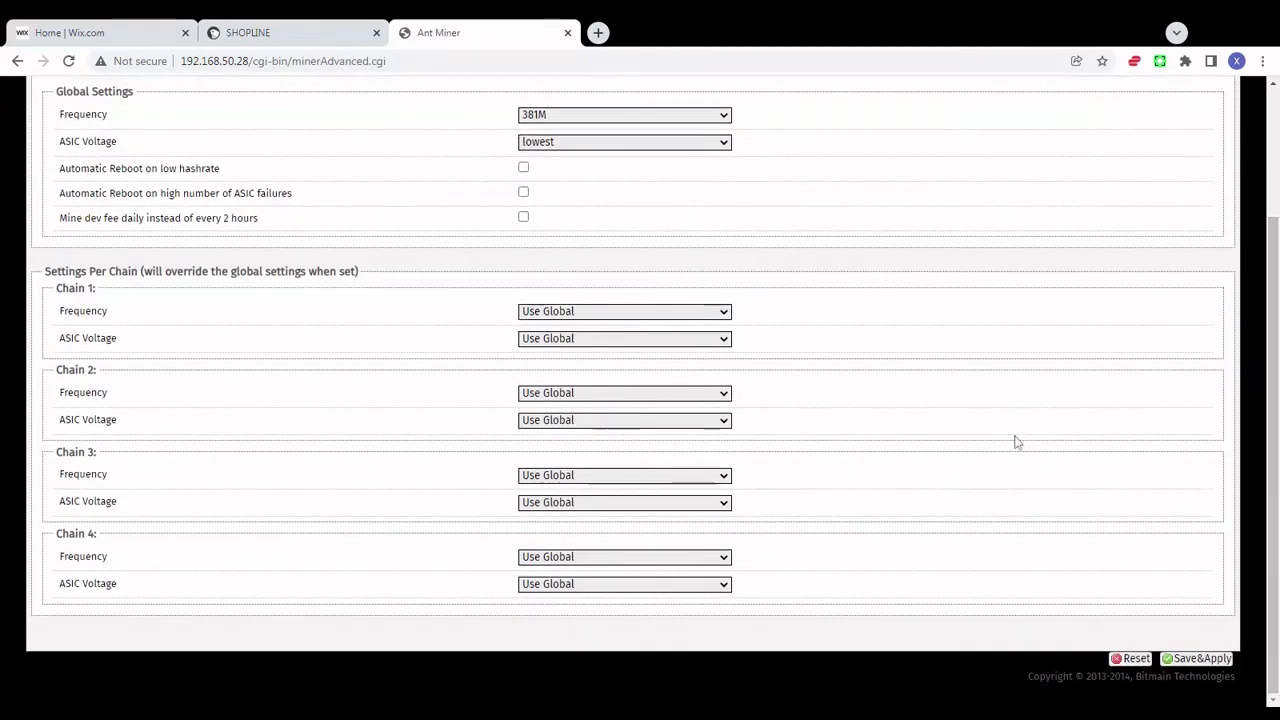